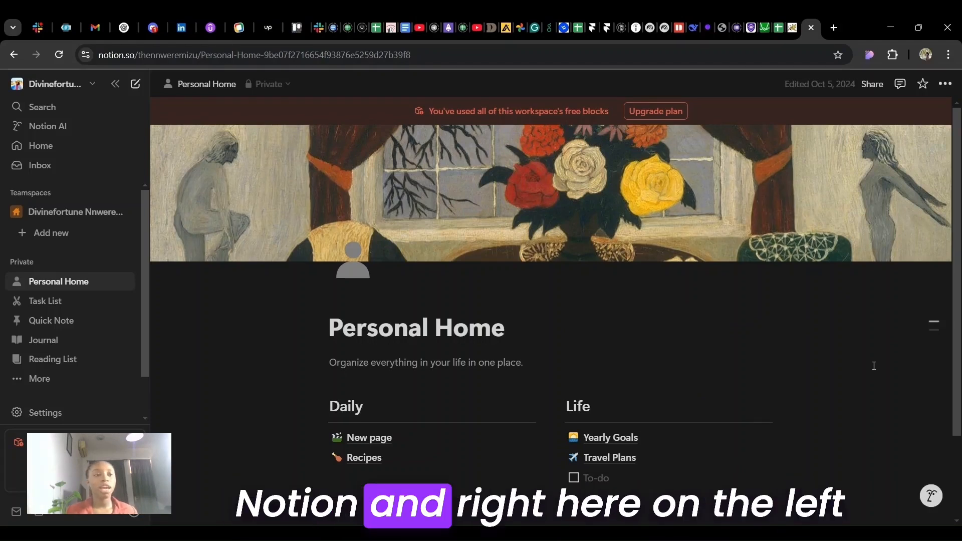
- Log out of the Notion account and confirm the logout
{"action": "left_click", "coordinate": [96, 86]}
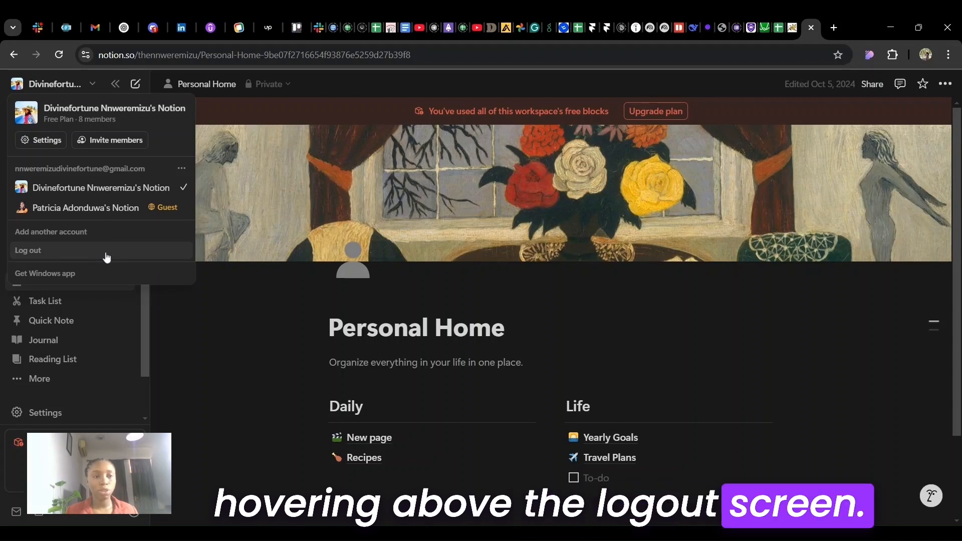
{"action": "left_click", "coordinate": [38, 253]}
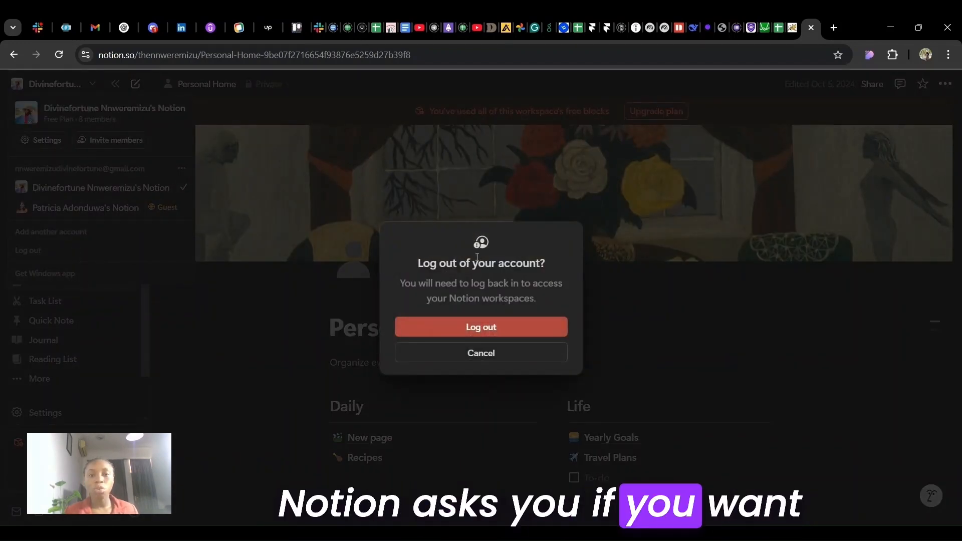
{"action": "left_click", "coordinate": [499, 330]}
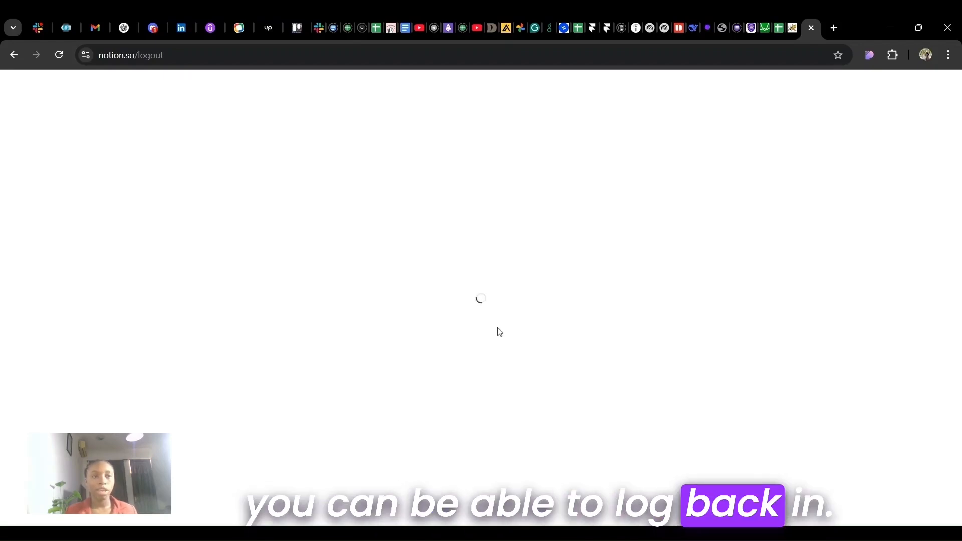
- Switch to Discord's user settings, choose Log Out at the end of the settings list, and confirm the logout
{"action": "left_click", "coordinate": [151, 31]}
{"action": "key", "text": "Escape"}
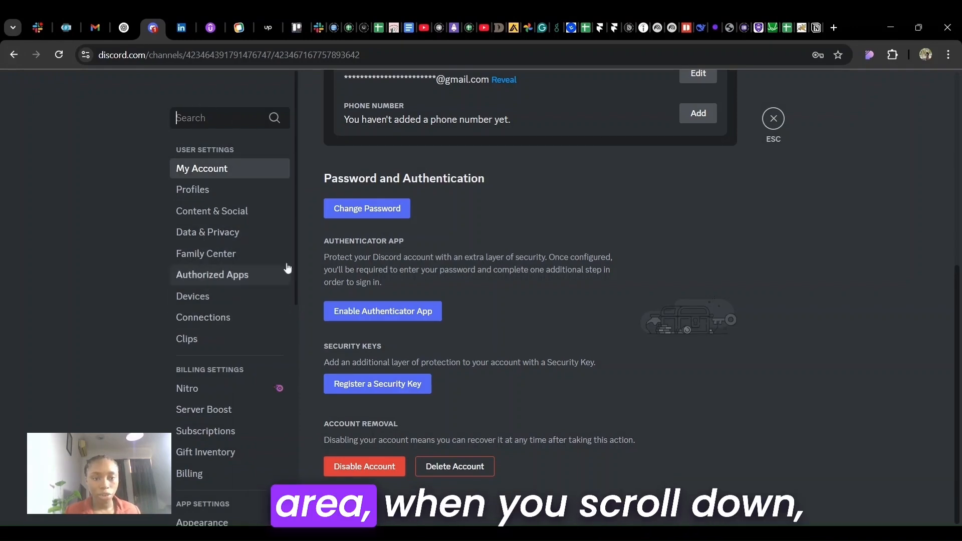
{"action": "scroll", "coordinate": [270, 379], "scroll_direction": "down", "scroll_amount": 1}
{"action": "scroll", "coordinate": [271, 380], "scroll_direction": "down", "scroll_amount": 8}
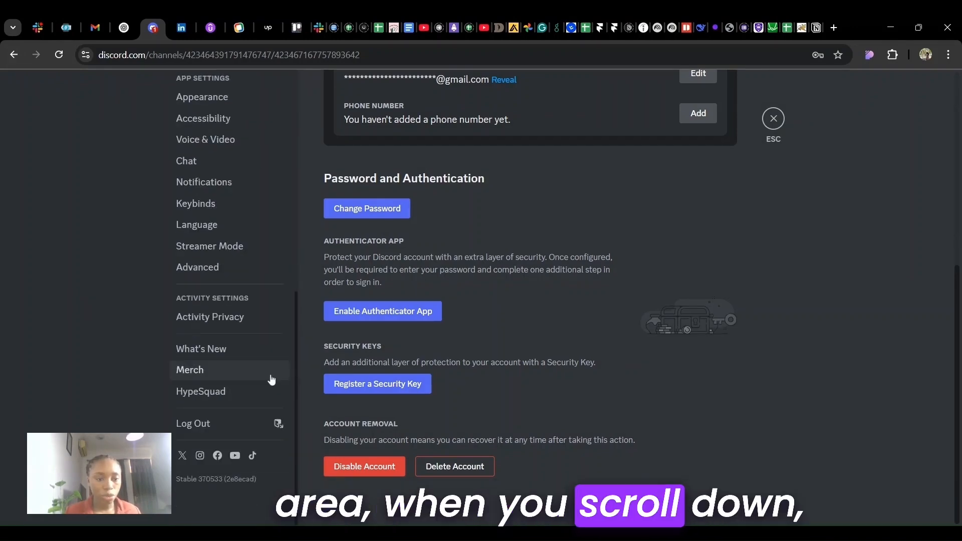
{"action": "left_click", "coordinate": [223, 427]}
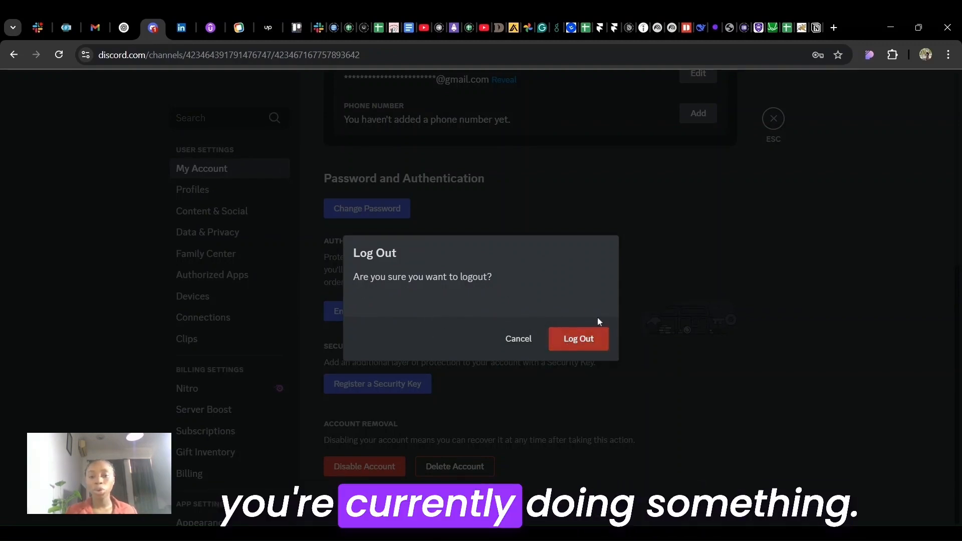
{"action": "left_click", "coordinate": [579, 340]}
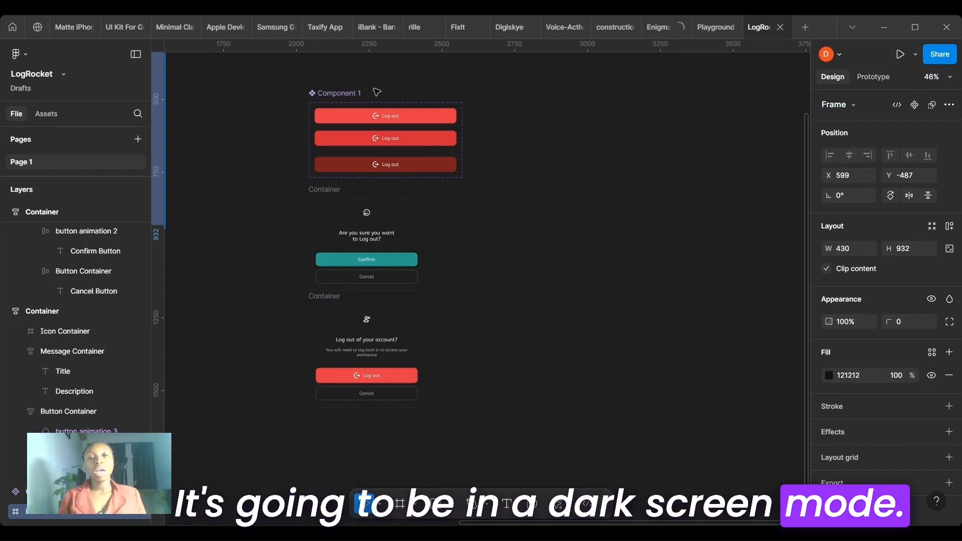
- Examine the fill colours of the Log out button variants in Component 1, checking the first and the dark red one
{"action": "scroll", "coordinate": [377, 92], "scroll_direction": "up", "scroll_amount": 5}
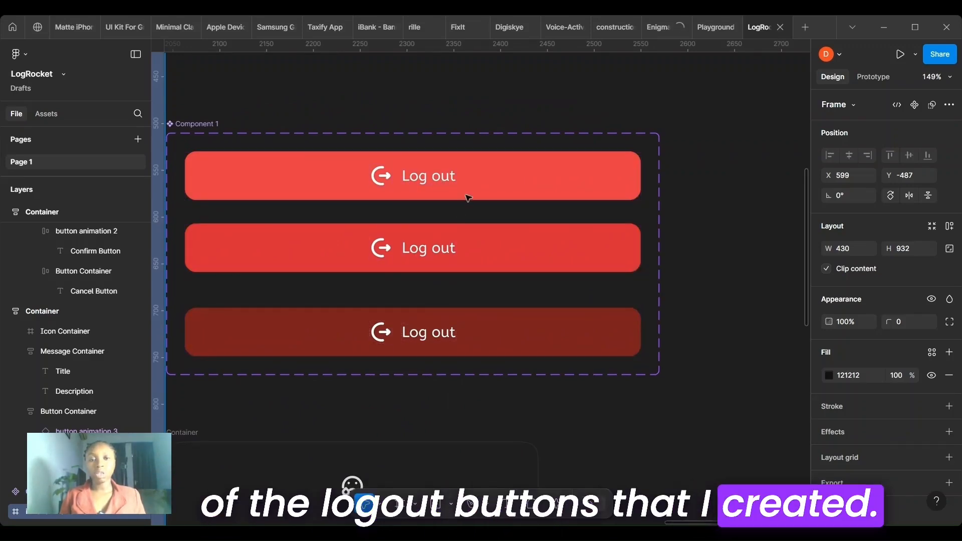
{"action": "left_click", "coordinate": [562, 176]}
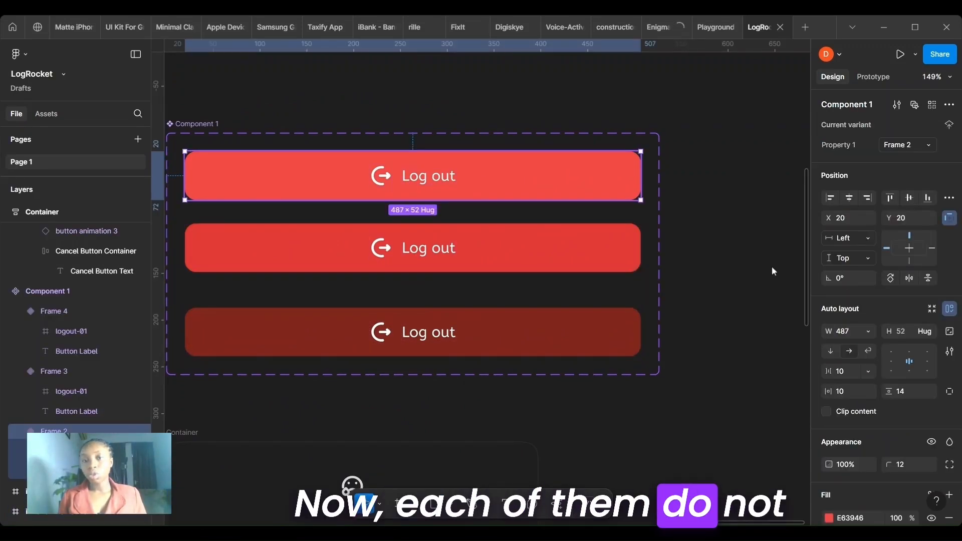
{"action": "scroll", "coordinate": [855, 361], "scroll_direction": "down", "scroll_amount": 5}
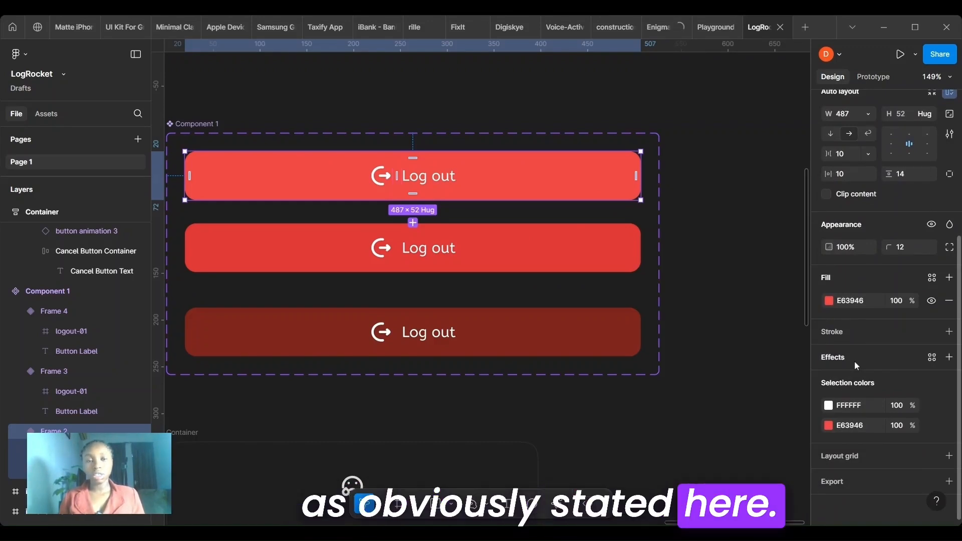
{"action": "left_click", "coordinate": [601, 333]}
{"action": "left_click", "coordinate": [737, 250]}
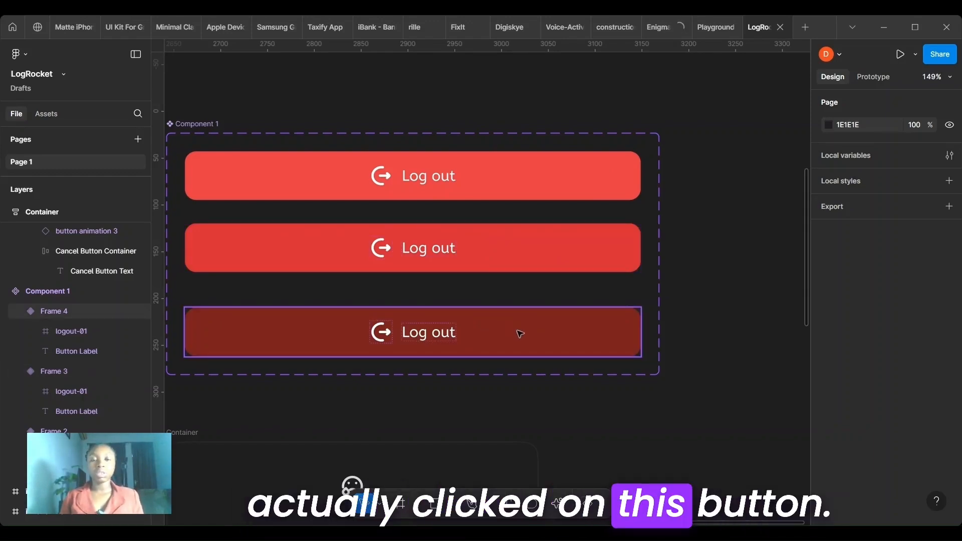
- Rename the first Log out button variant's Property 1 value to Default and the second variant's to Hover
{"action": "scroll", "coordinate": [519, 333], "scroll_direction": "down", "scroll_amount": 2}
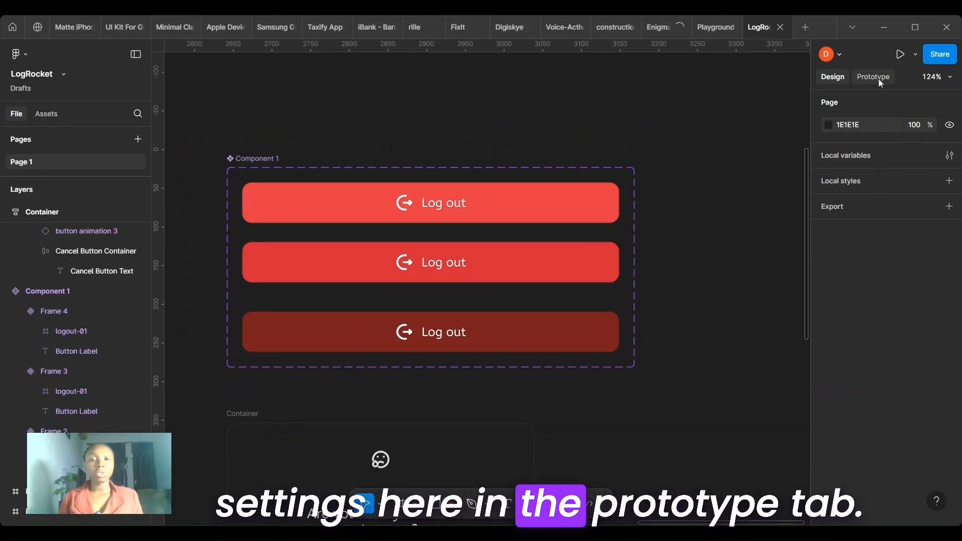
{"action": "left_click", "coordinate": [436, 210]}
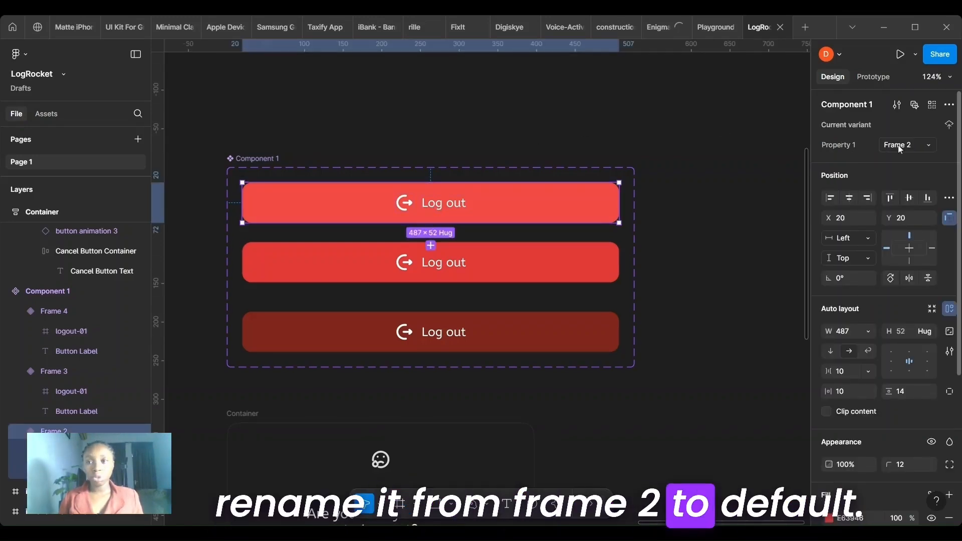
{"action": "type", "text": "Default"}
{"action": "key", "text": "Return"}
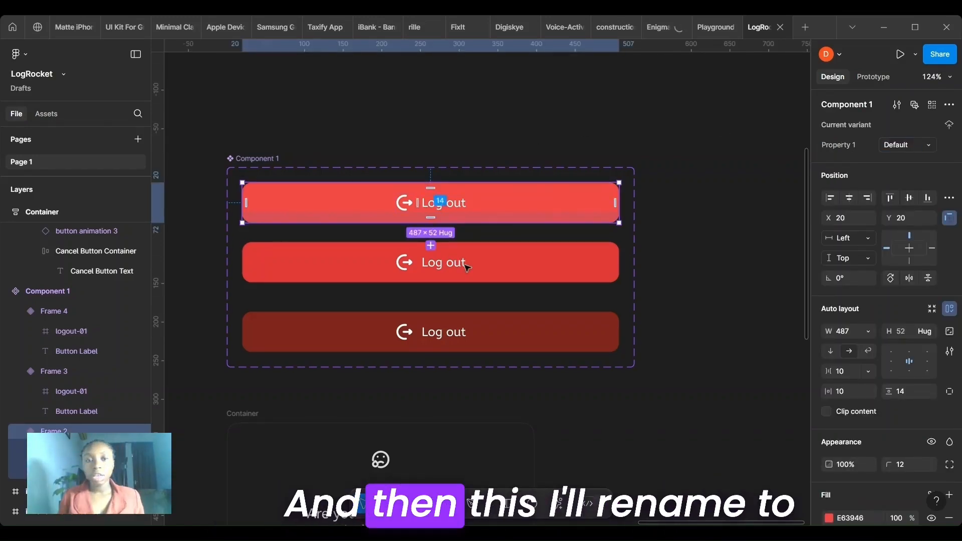
{"action": "left_click", "coordinate": [467, 269]}
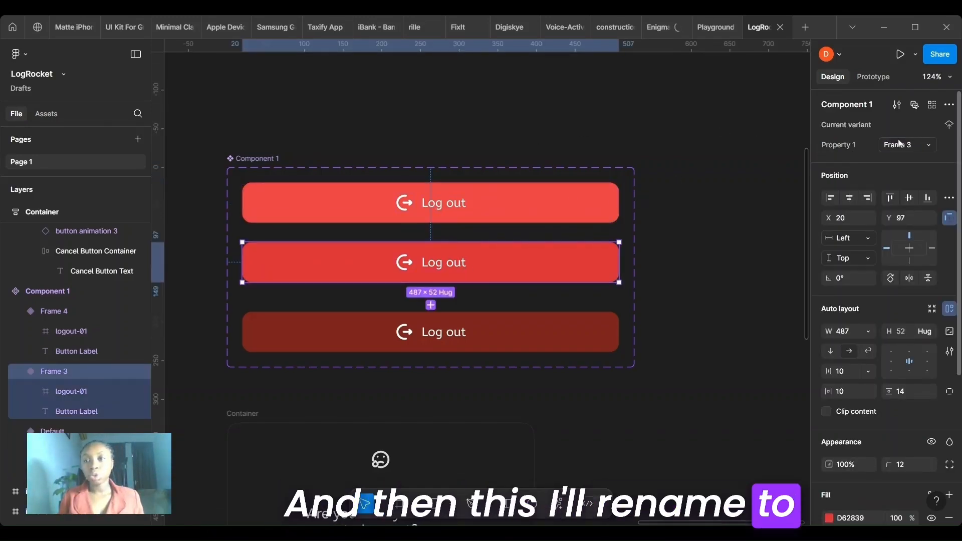
{"action": "type", "text": "Hov"}
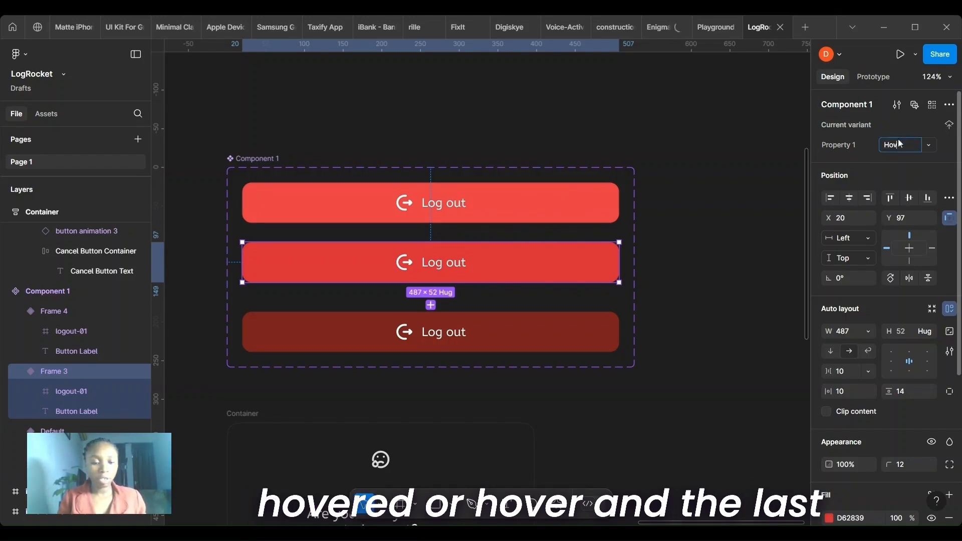
{"action": "type", "text": "er"}
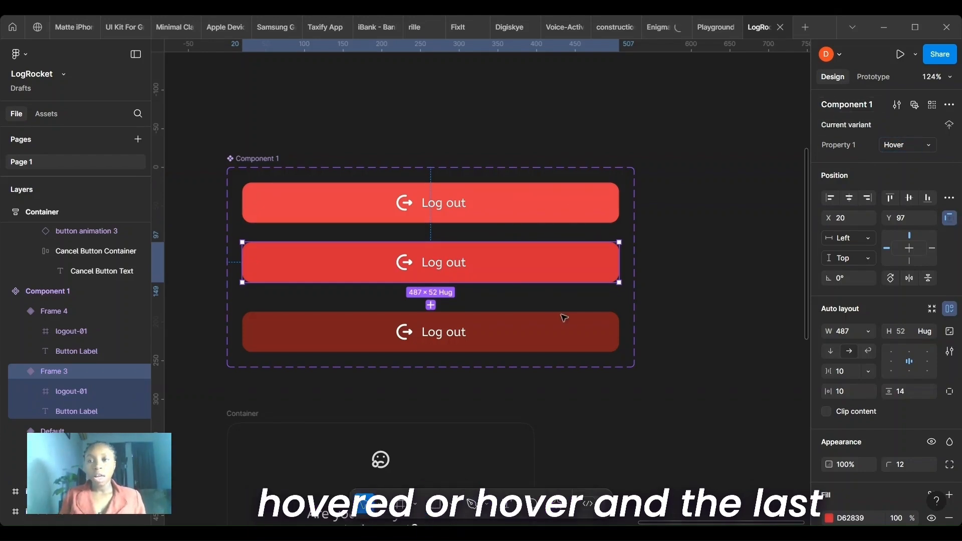
- Rename the dark red Log out button variant's Property 1 value to Clicked
{"action": "left_click", "coordinate": [582, 345]}
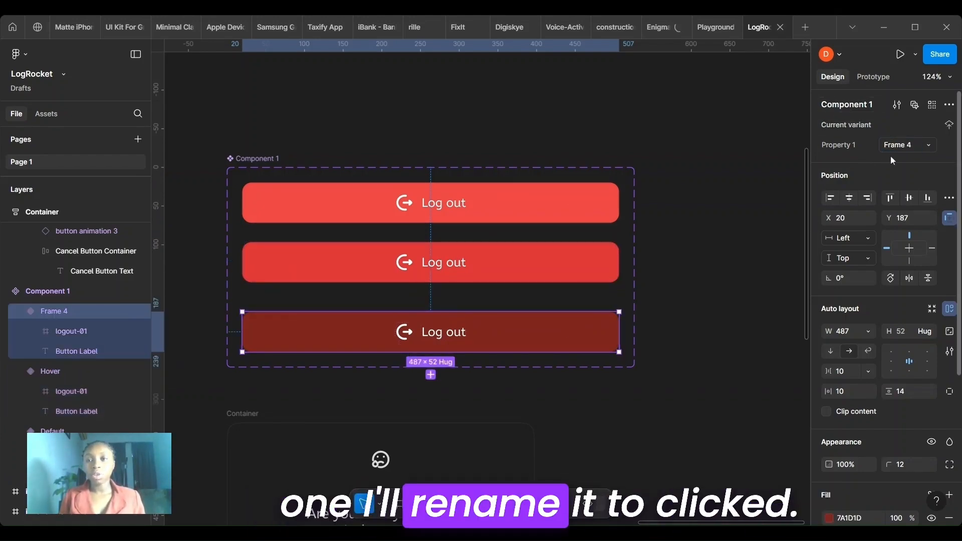
{"action": "type", "text": "Cl"}
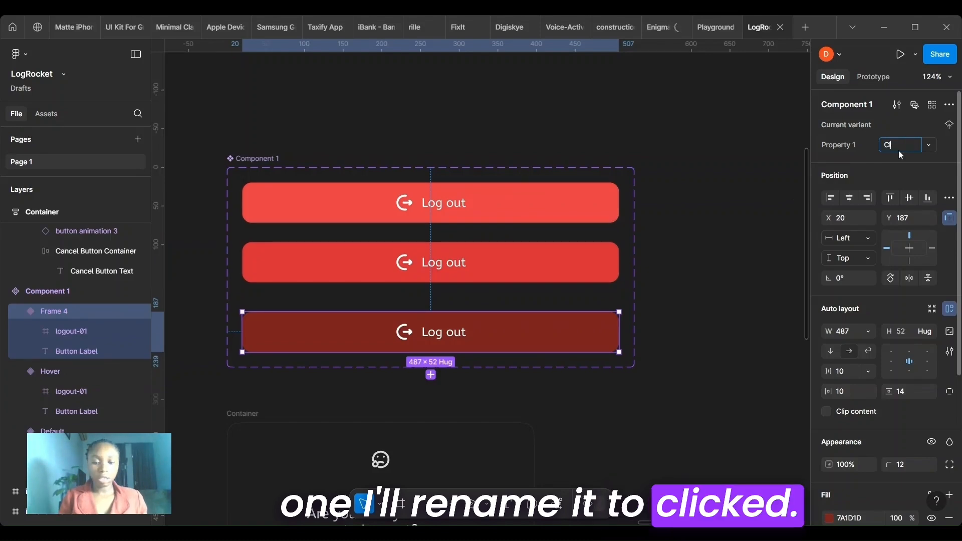
{"action": "type", "text": "icked"}
{"action": "key", "text": "Return"}
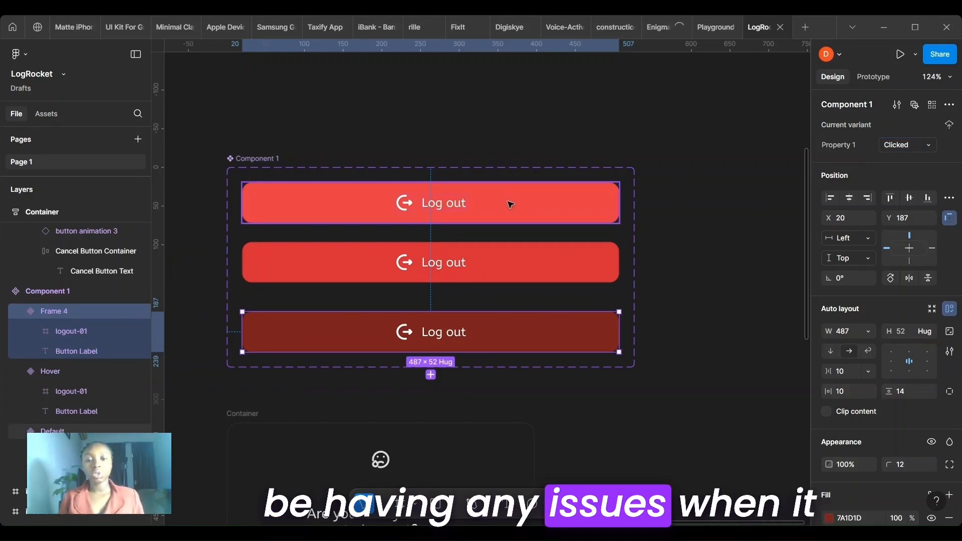
- Add a prototype interaction that changes the Default variant to the Hover variant, triggered While hovering
{"action": "left_click", "coordinate": [510, 205]}
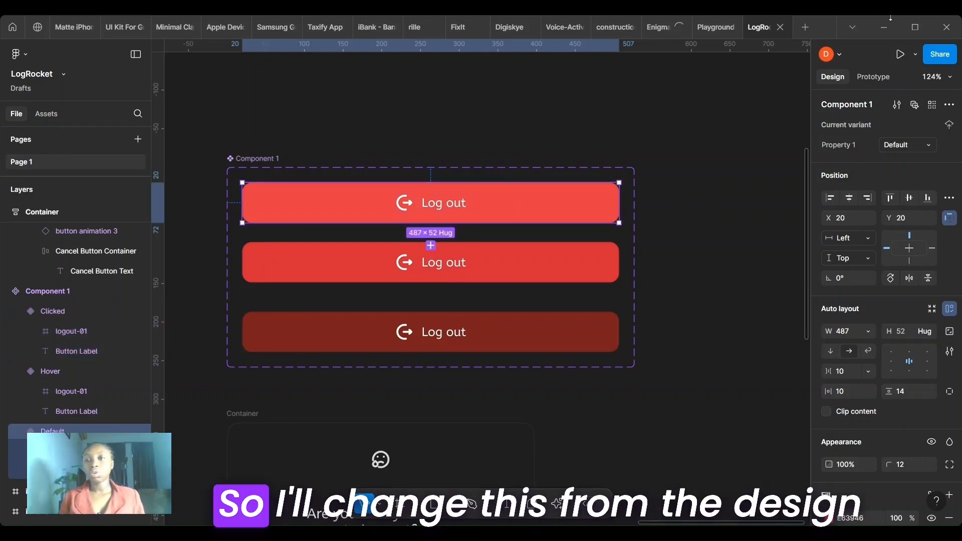
{"action": "left_click", "coordinate": [872, 78]}
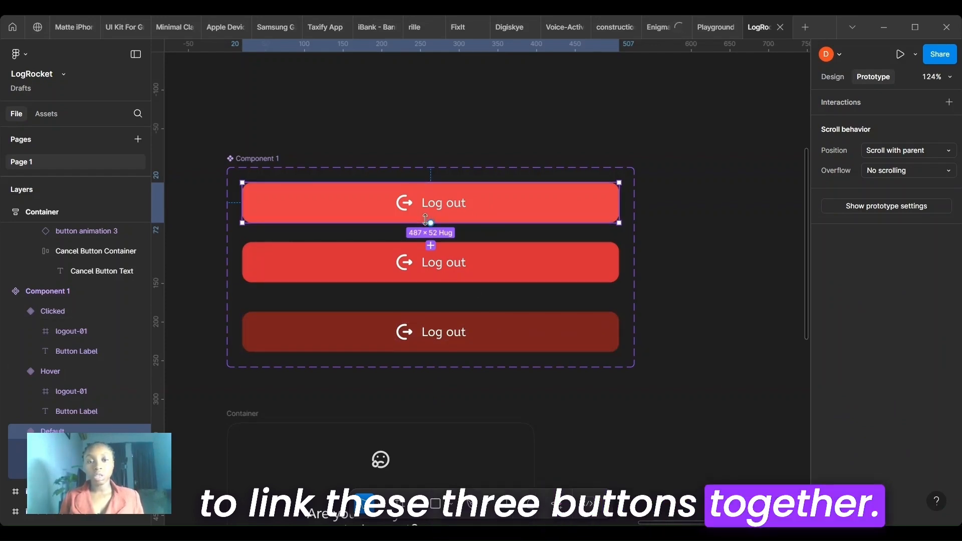
{"action": "left_click_drag", "start_coordinate": [430, 222], "coordinate": [330, 176]}
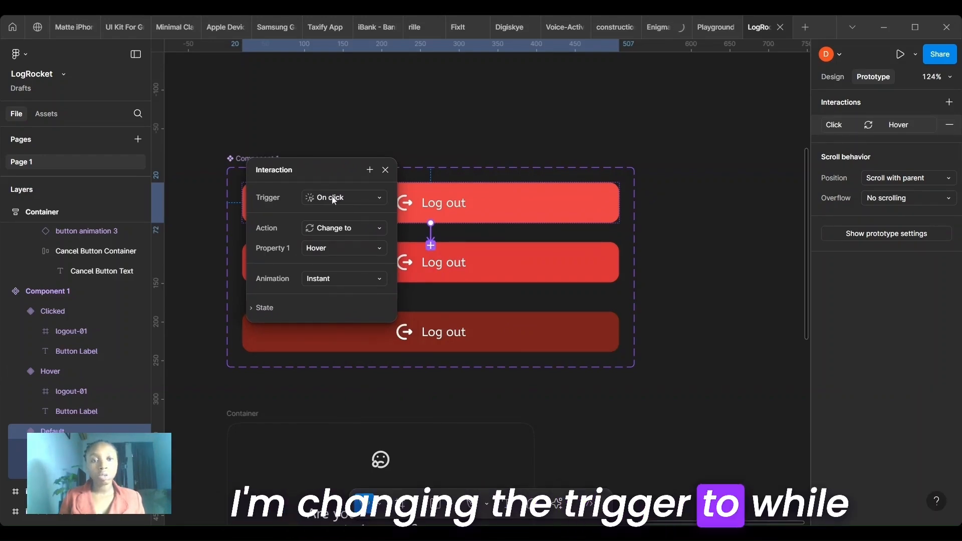
{"action": "left_click", "coordinate": [333, 199]}
{"action": "left_click", "coordinate": [361, 230]}
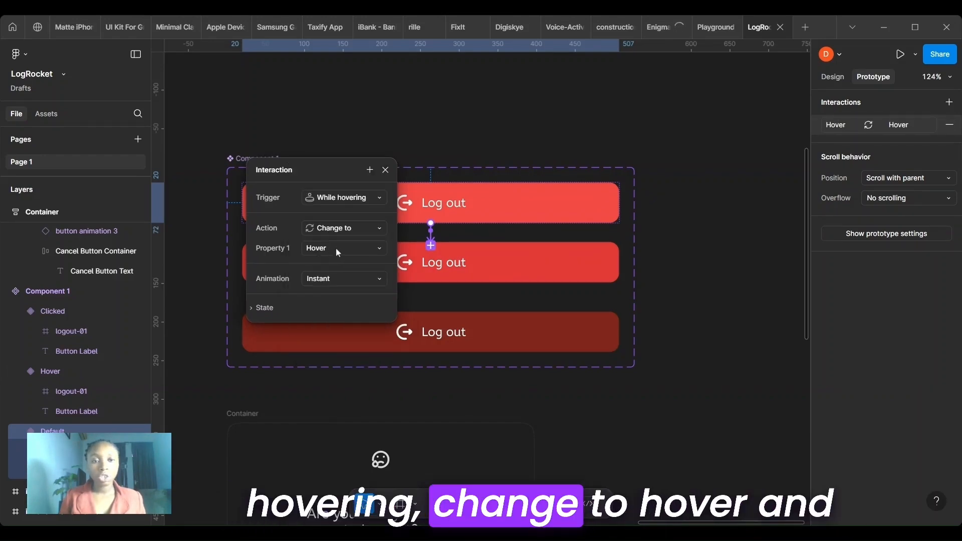
- Set the Default-to-Hover interaction's animation to Smart animate with a duration of 200 ms
{"action": "left_click", "coordinate": [326, 280]}
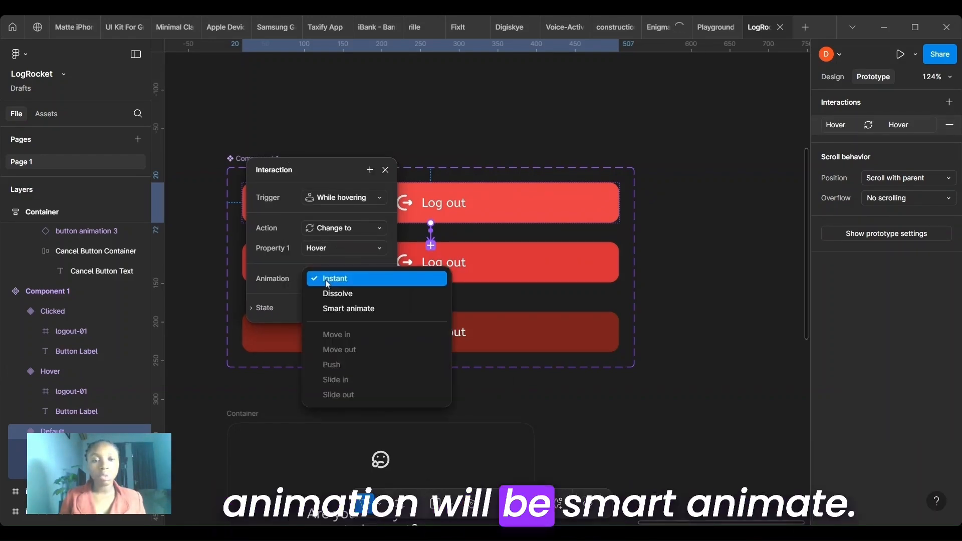
{"action": "left_click", "coordinate": [331, 307]}
{"action": "left_click_drag", "start_coordinate": [308, 175], "coordinate": [312, 97]}
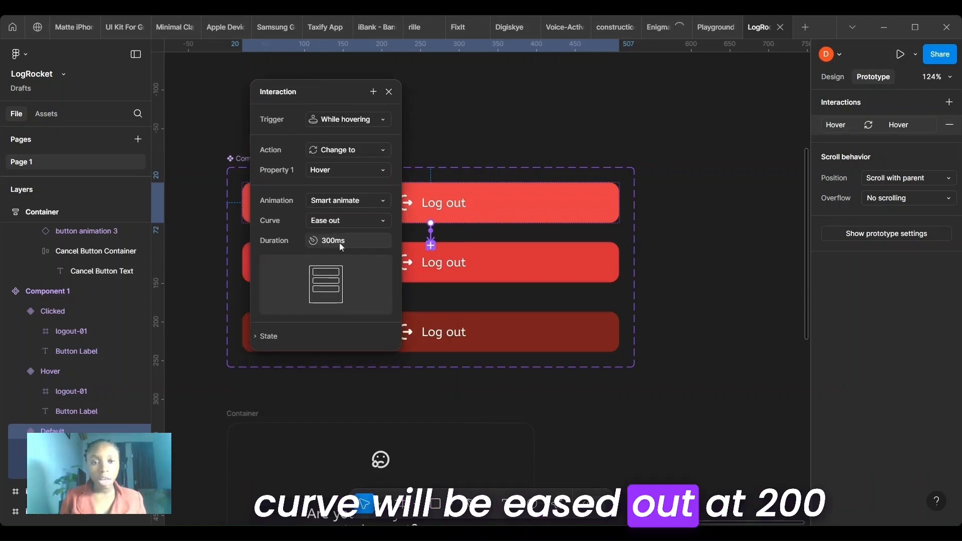
{"action": "type", "text": "2"}
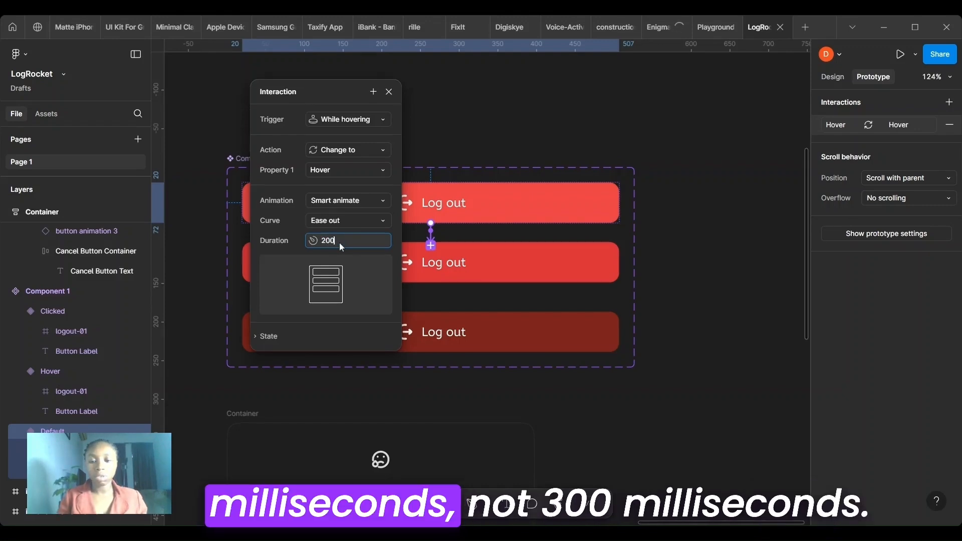
{"action": "type", "text": "00"}
{"action": "key", "text": "Return"}
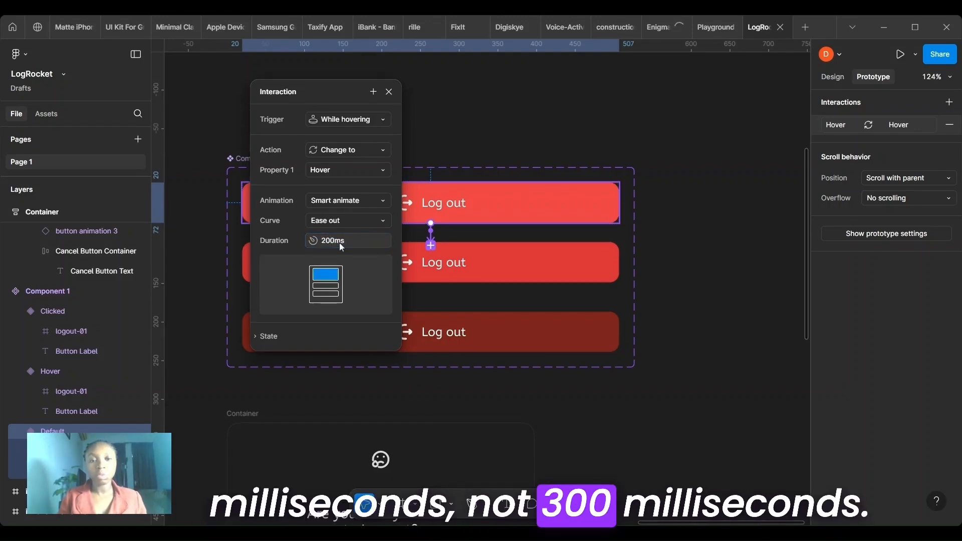
{"action": "left_click", "coordinate": [389, 91]}
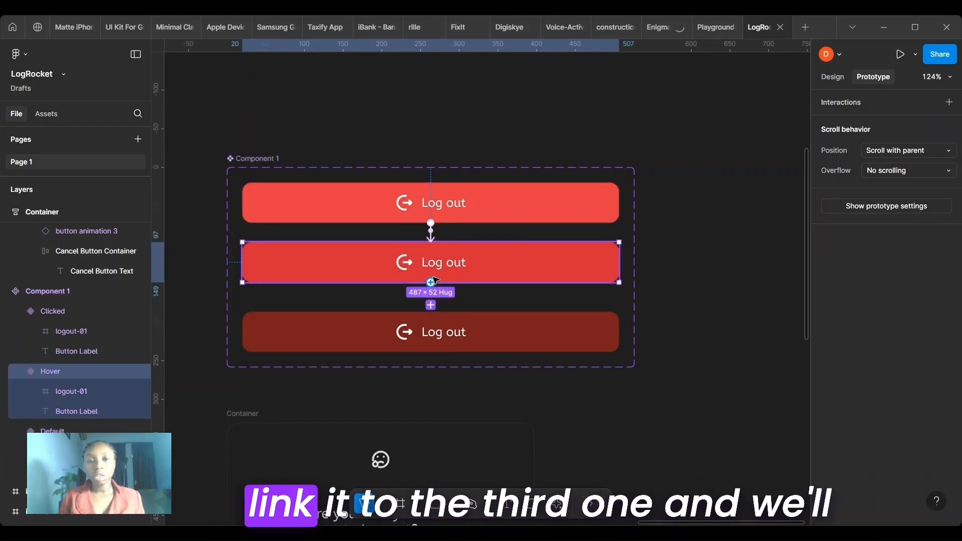
- Link the Hover variant to the Clicked variant on click, using Smart animate, the Ease in and out curve and a 300 ms duration
{"action": "left_click_drag", "start_coordinate": [446, 336], "coordinate": [446, 335]}
{"action": "left_click_drag", "start_coordinate": [259, 186], "coordinate": [272, 161]}
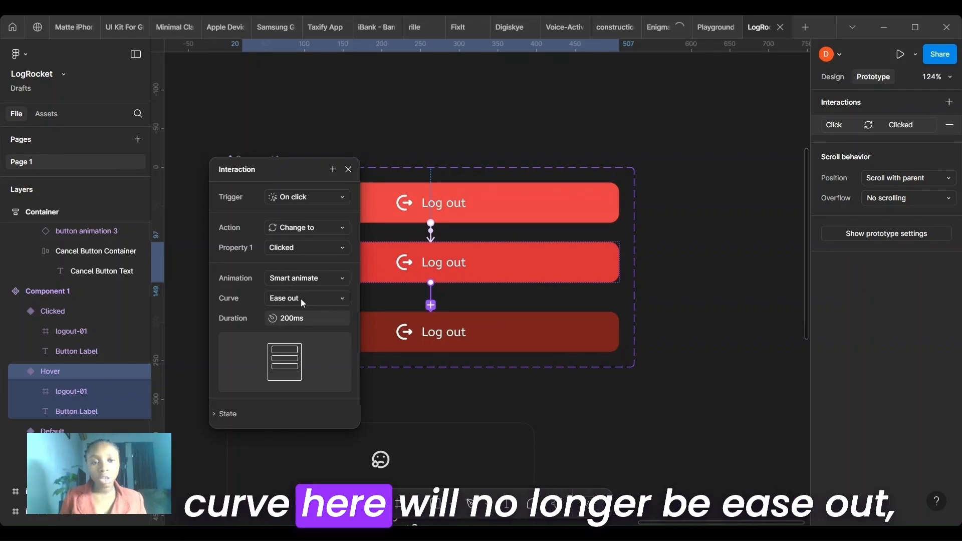
{"action": "left_click", "coordinate": [331, 297]}
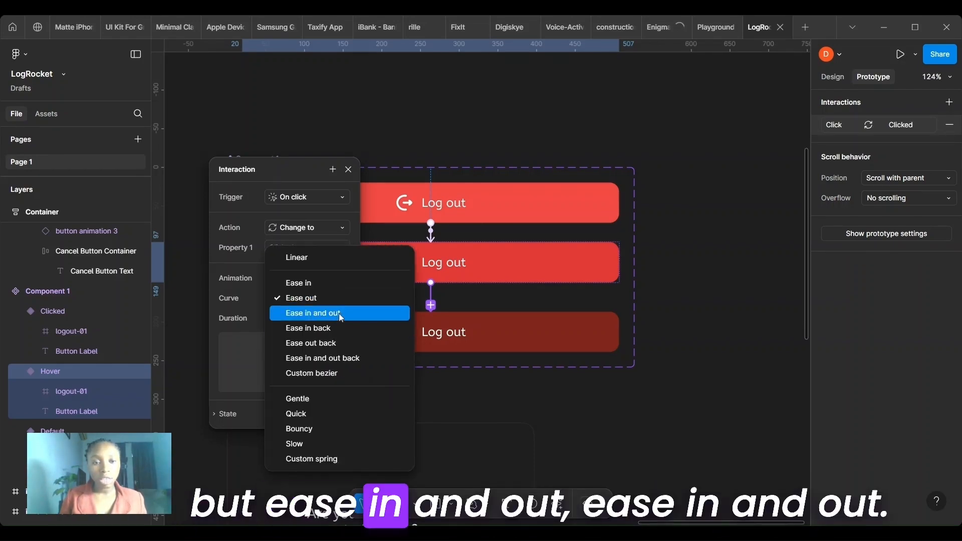
{"action": "left_click", "coordinate": [340, 314]}
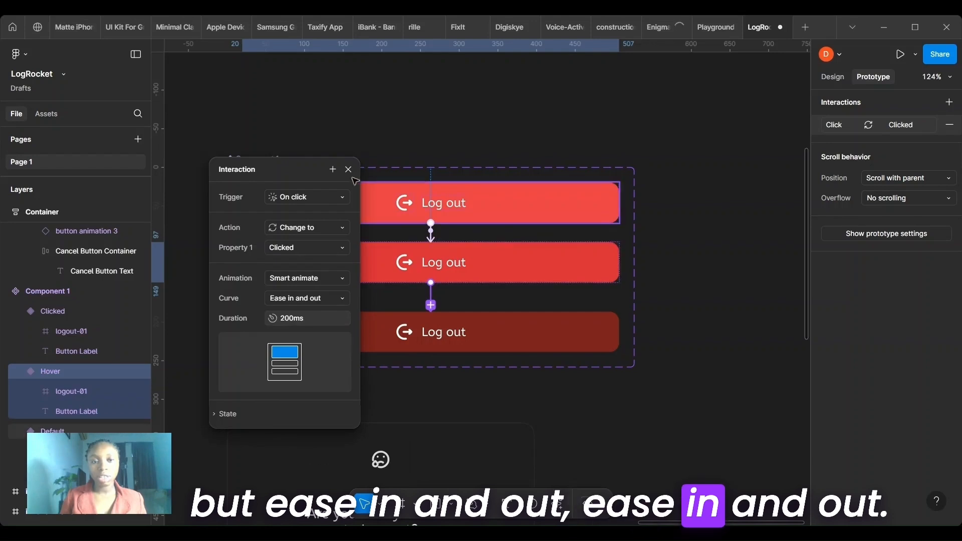
{"action": "left_click", "coordinate": [300, 320]}
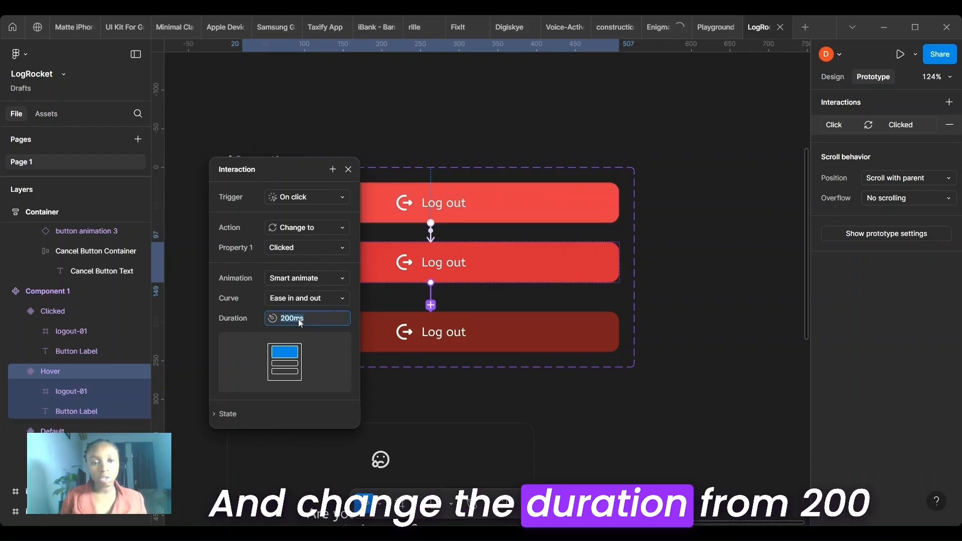
{"action": "type", "text": "300"}
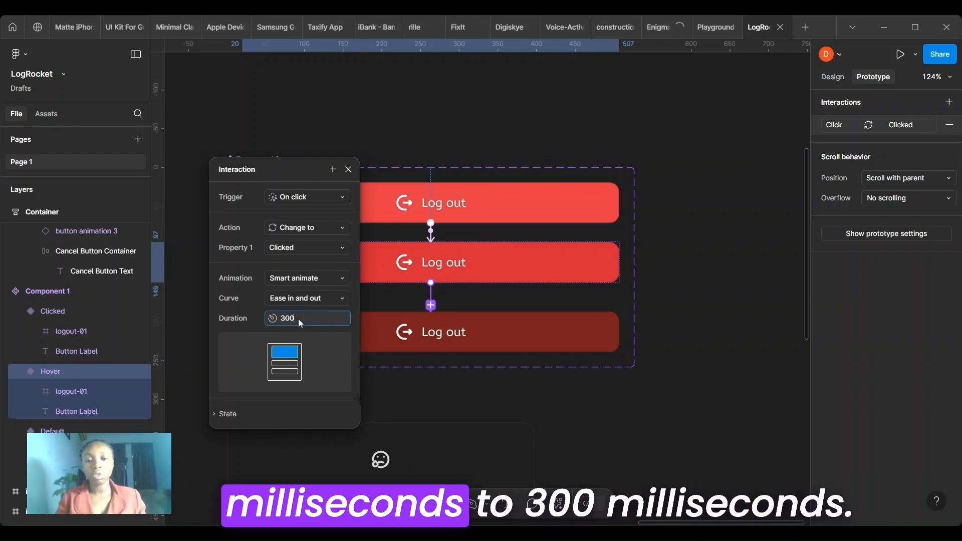
{"action": "key", "text": "Return"}
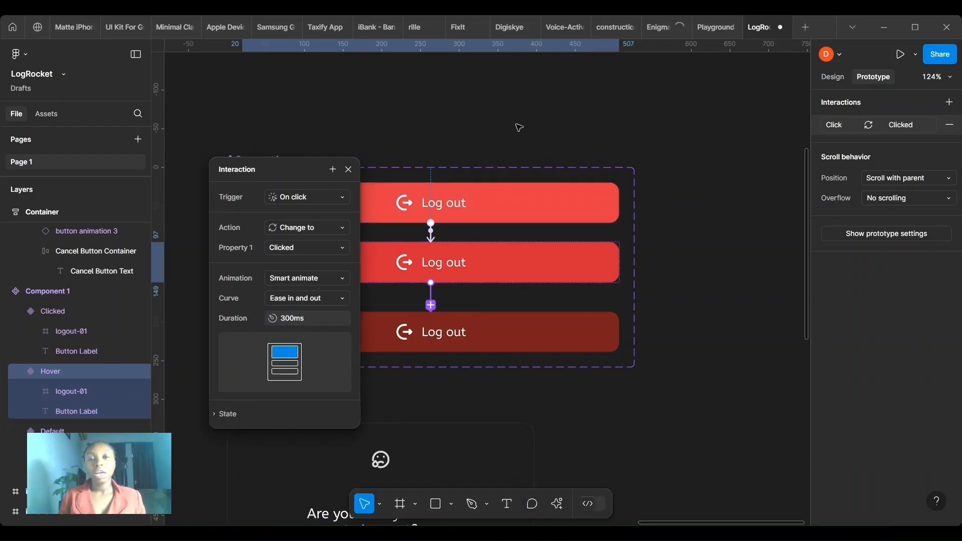
- Move the "Log out of your account?" card into the iPhone 14 & 15 Pro Max - 1 frame, centred horizontally at X 16, Y 270
{"action": "left_click", "coordinate": [517, 125]}
{"action": "scroll", "coordinate": [517, 125], "scroll_direction": "down", "scroll_amount": 3}
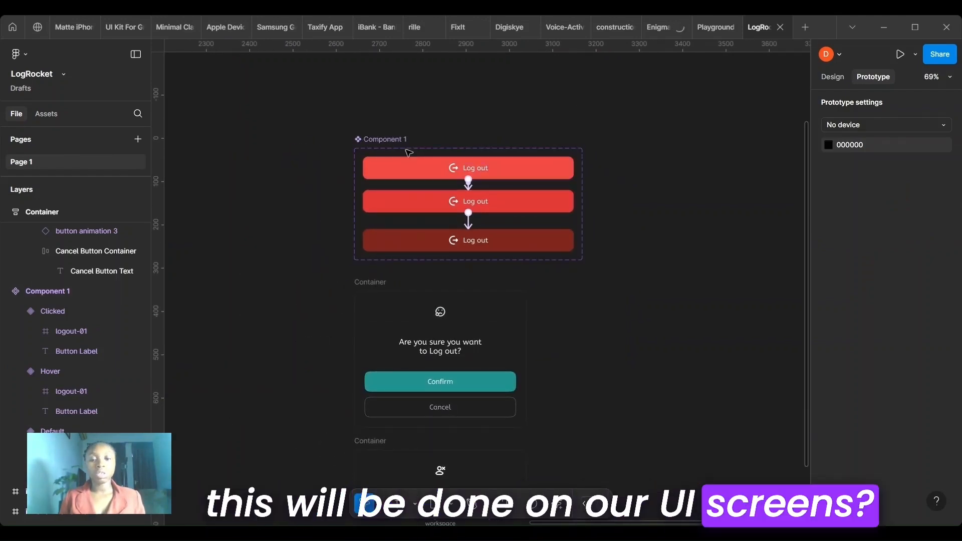
{"action": "scroll", "coordinate": [461, 86], "scroll_direction": "down", "scroll_amount": 5}
{"action": "scroll", "coordinate": [461, 87], "scroll_direction": "left", "scroll_amount": 5}
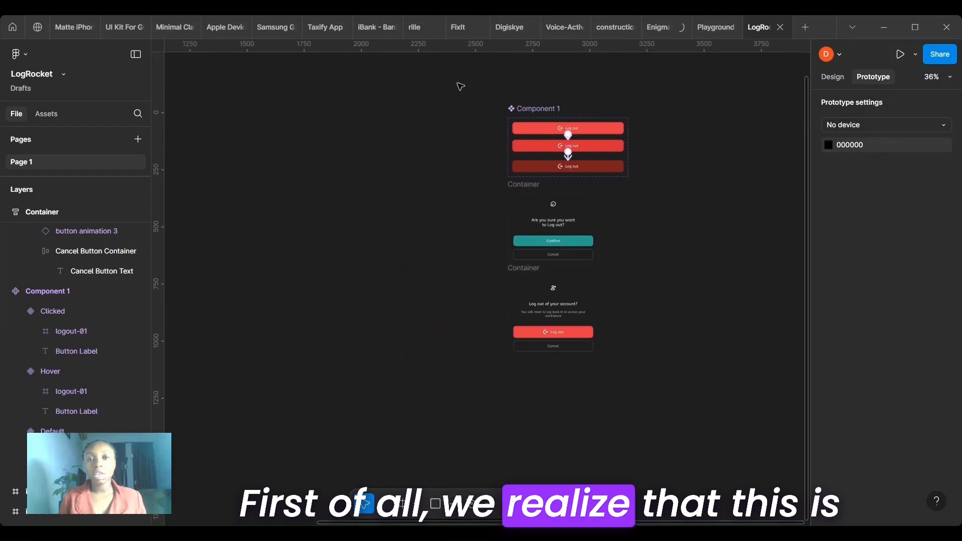
{"action": "scroll", "coordinate": [461, 87], "scroll_direction": "up", "scroll_amount": 1}
{"action": "scroll", "coordinate": [461, 87], "scroll_direction": "left", "scroll_amount": 5}
{"action": "scroll", "coordinate": [461, 86], "scroll_direction": "up", "scroll_amount": 2}
{"action": "scroll", "coordinate": [460, 87], "scroll_direction": "down", "scroll_amount": 1}
{"action": "scroll", "coordinate": [460, 87], "scroll_direction": "right", "scroll_amount": 5}
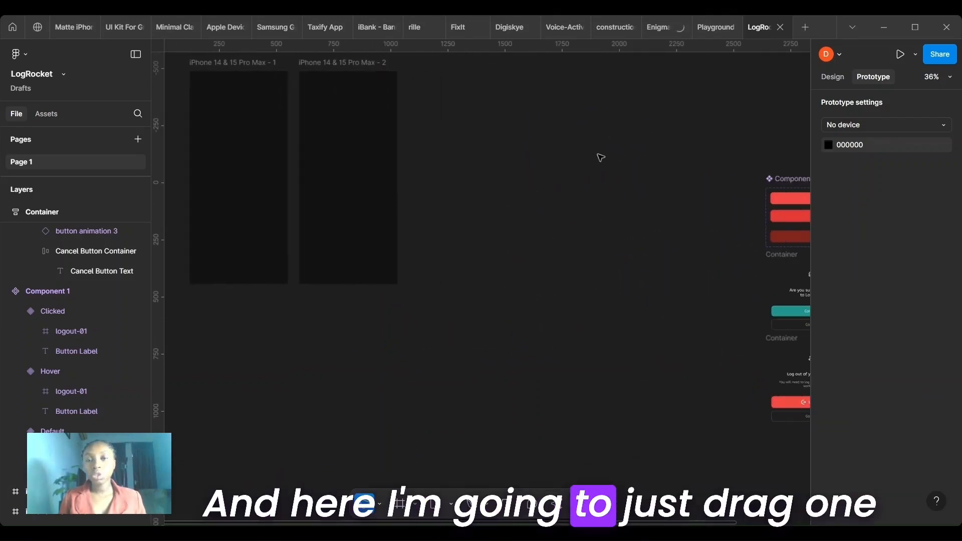
{"action": "scroll", "coordinate": [600, 157], "scroll_direction": "down", "scroll_amount": 1}
{"action": "scroll", "coordinate": [600, 158], "scroll_direction": "right", "scroll_amount": 1}
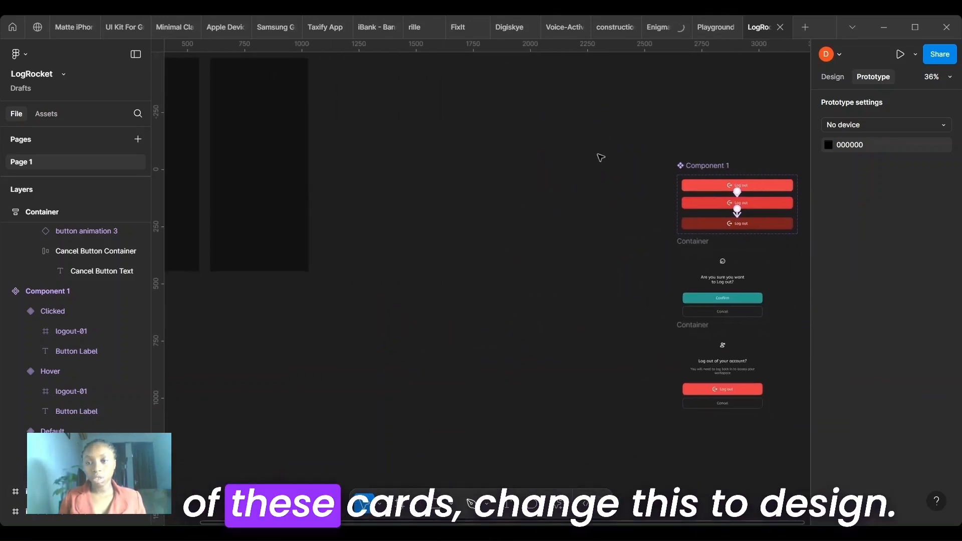
{"action": "left_click", "coordinate": [833, 78]}
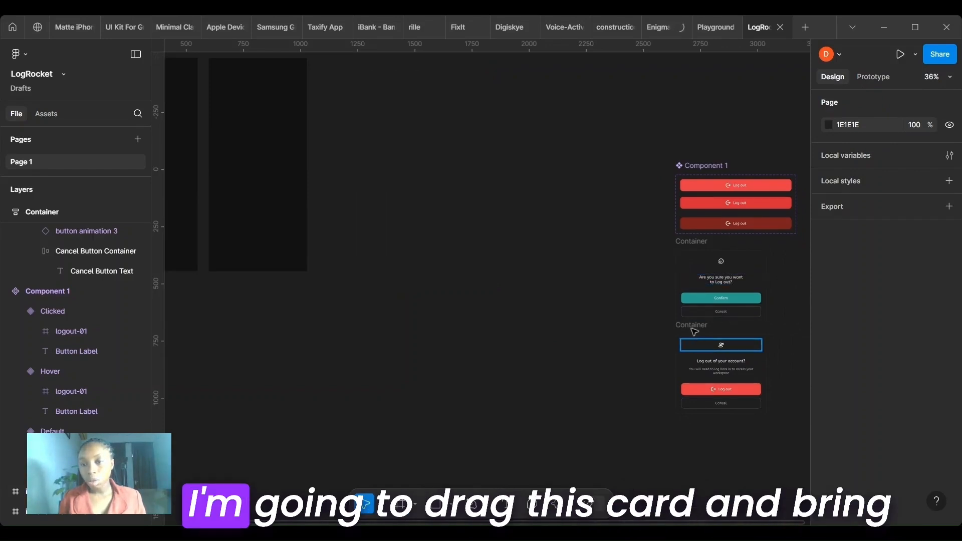
{"action": "left_click_drag", "start_coordinate": [693, 332], "coordinate": [597, 138]}
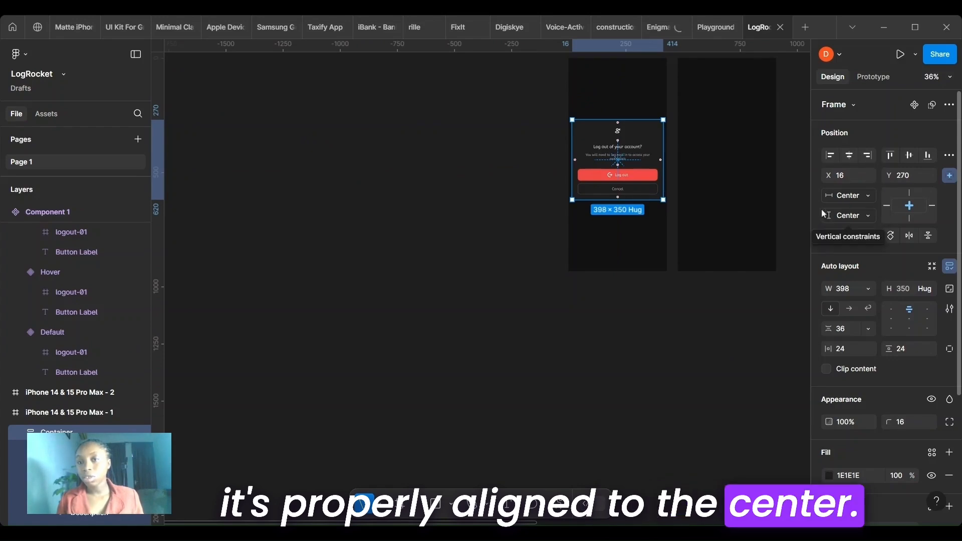
- Find Component 1 among the file's assets and place an instance of it on the canvas beside the first iPhone frame
{"action": "key", "text": "shift+2"}
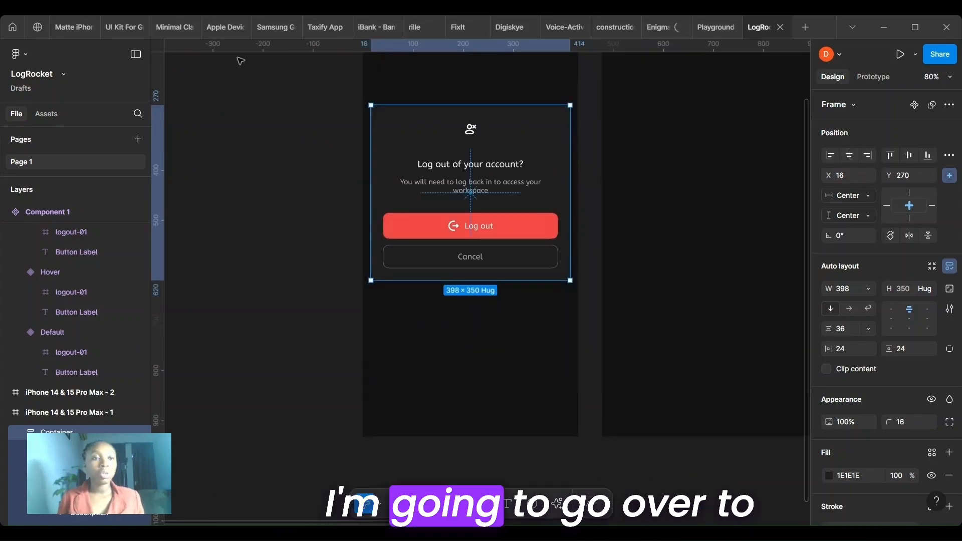
{"action": "left_click", "coordinate": [51, 116]}
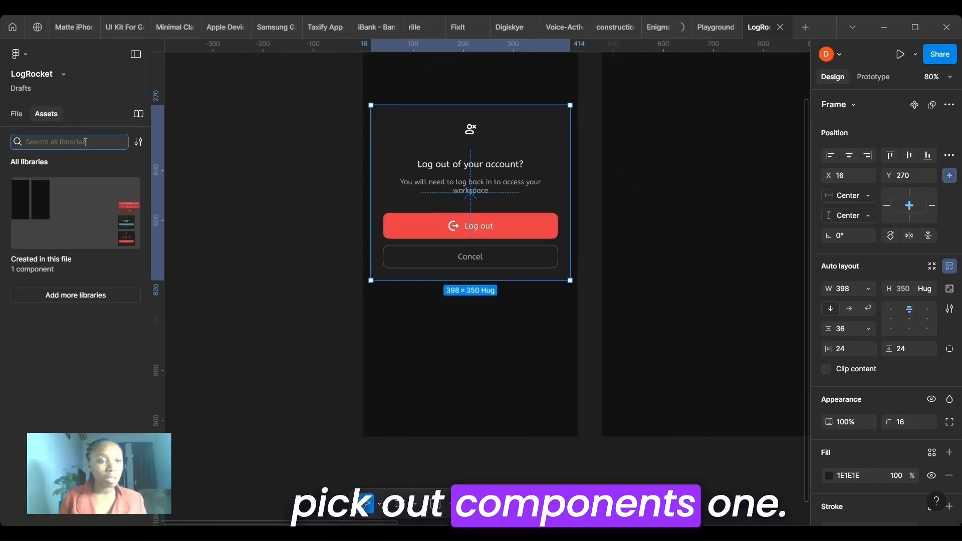
{"action": "type", "text": "component 1"}
{"action": "left_click_drag", "start_coordinate": [305, 208], "coordinate": [293, 226]}
{"action": "scroll", "coordinate": [294, 229], "scroll_direction": "left", "scroll_amount": 5}
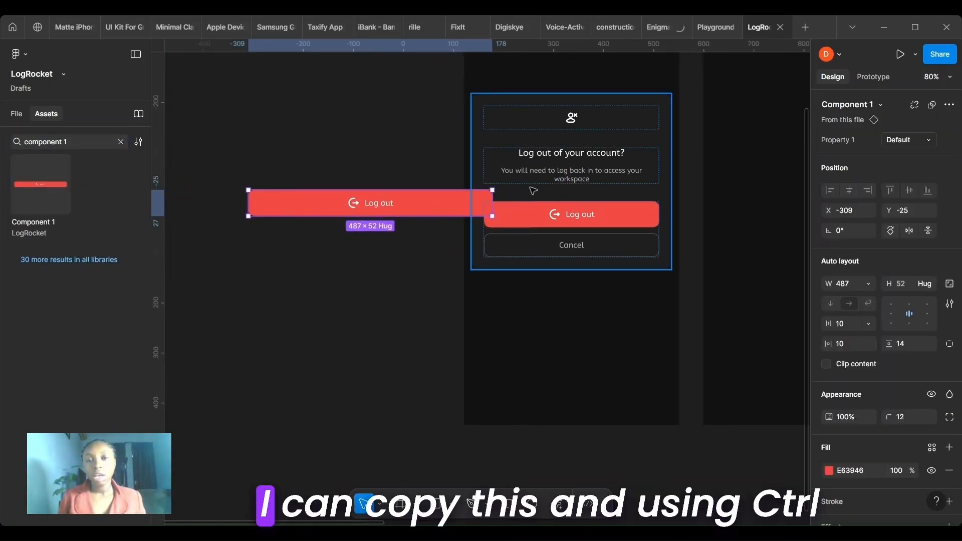
- Replace the card's red Log out button with the Component 1 instance and set its width to Fill container
{"action": "double_click", "coordinate": [570, 219]}
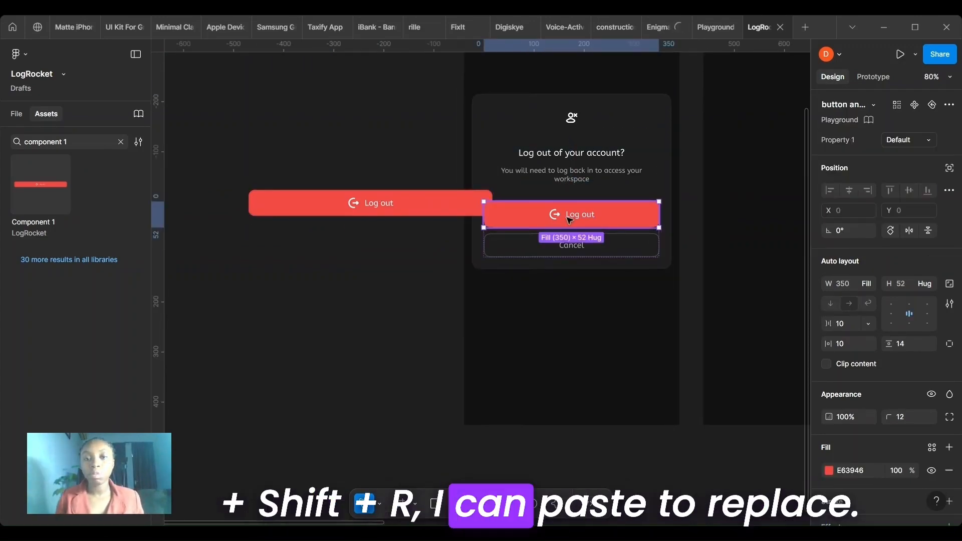
{"action": "key", "text": "ctrl+shift+r"}
{"action": "left_click", "coordinate": [855, 285]}
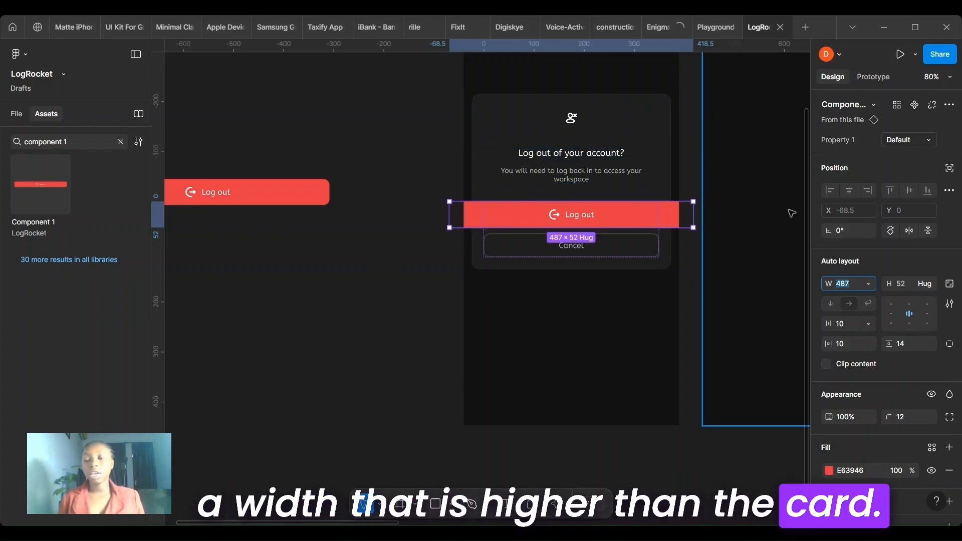
{"action": "left_click", "coordinate": [871, 283]}
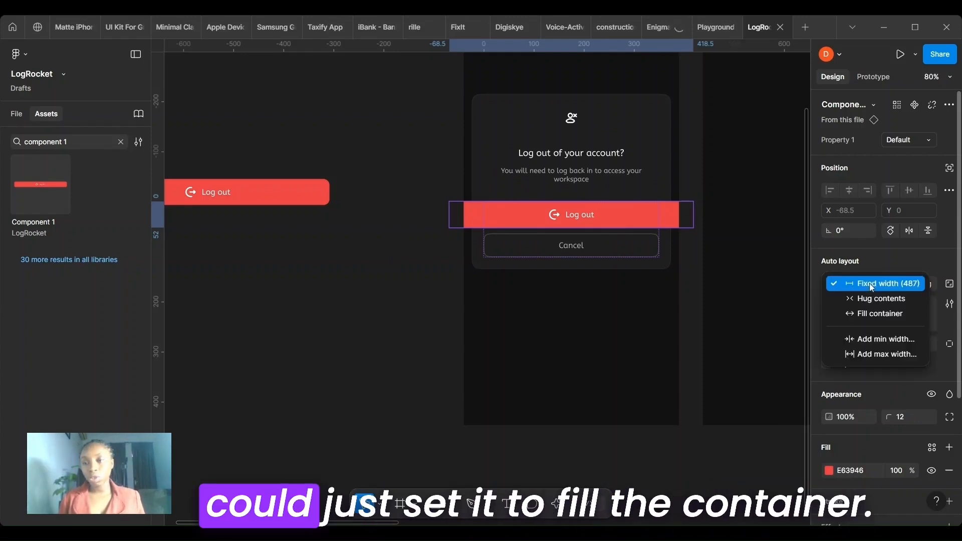
{"action": "left_click", "coordinate": [874, 316]}
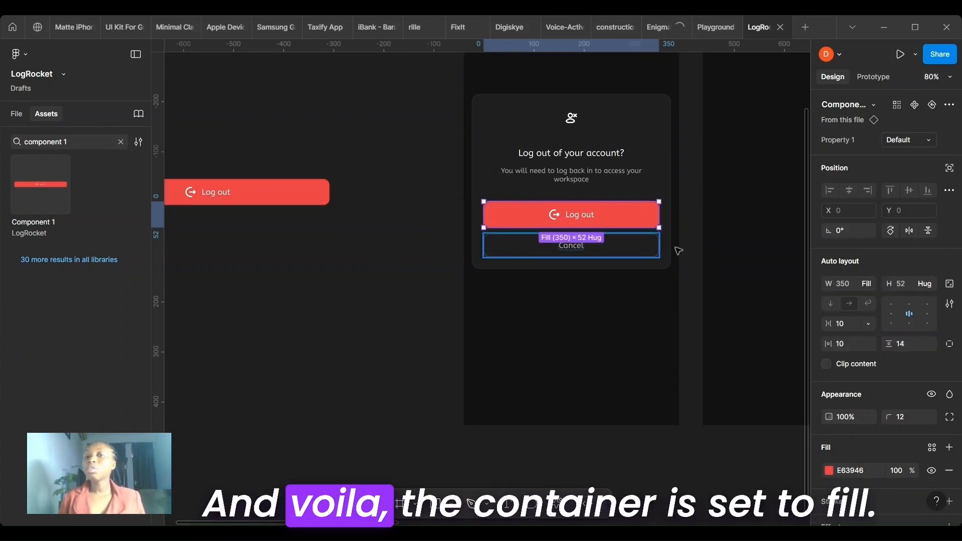
- Preview the iPhone 14 & 15 Pro Max - 1 frame and test the Log out button's hover and click states
{"action": "left_click", "coordinate": [602, 327]}
{"action": "key", "text": "shift+1"}
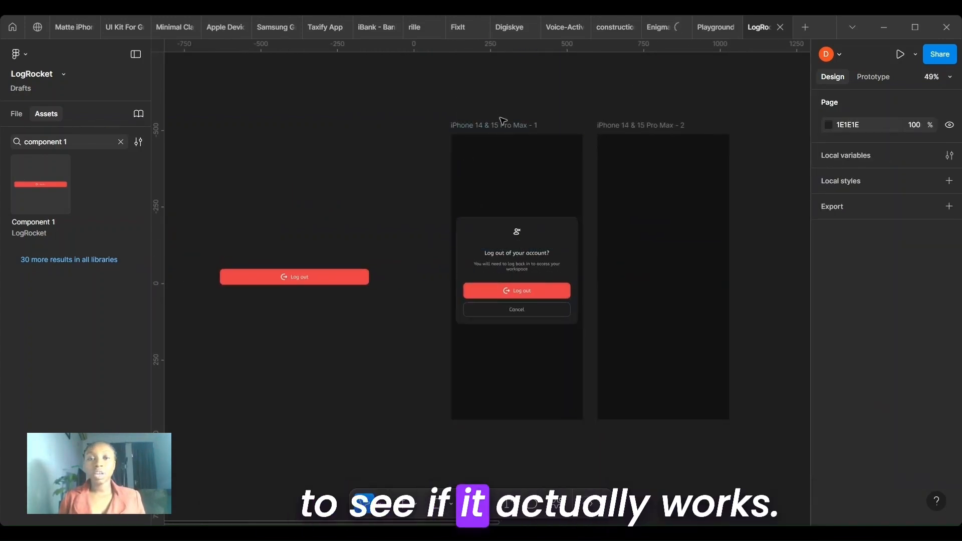
{"action": "left_click", "coordinate": [502, 134]}
{"action": "key", "text": "shift+space"}
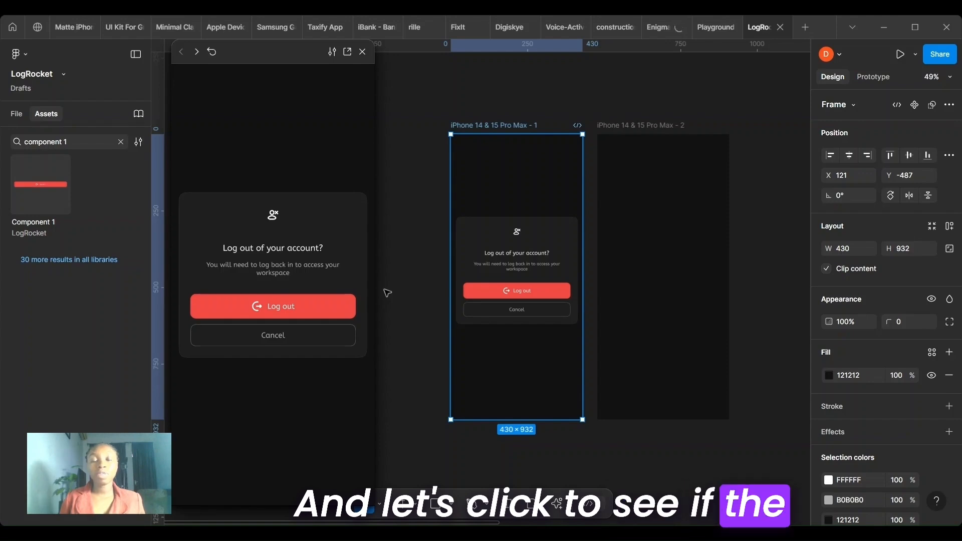
{"action": "left_click", "coordinate": [291, 307]}
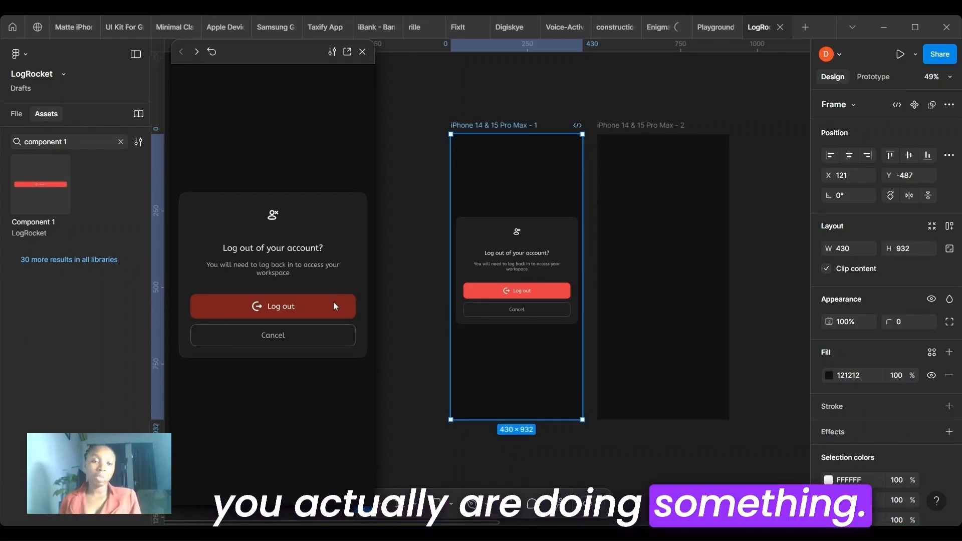
{"action": "left_click", "coordinate": [362, 52]}
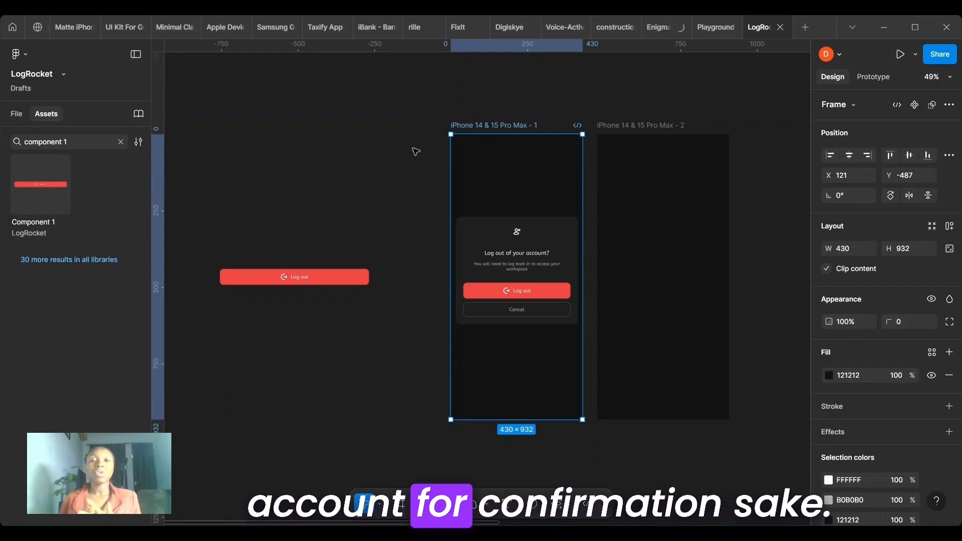
- Move the "Are you sure you want to Log out?" card into the iPhone 14 & 15 Pro Max - 2 frame, centred at X 16, Y 308
{"action": "scroll", "coordinate": [503, 311], "scroll_direction": "right", "scroll_amount": 5}
{"action": "scroll", "coordinate": [503, 312], "scroll_direction": "down", "scroll_amount": 3}
{"action": "scroll", "coordinate": [503, 312], "scroll_direction": "down", "scroll_amount": 3}
{"action": "scroll", "coordinate": [503, 312], "scroll_direction": "right", "scroll_amount": 5}
{"action": "scroll", "coordinate": [503, 312], "scroll_direction": "right", "scroll_amount": 2}
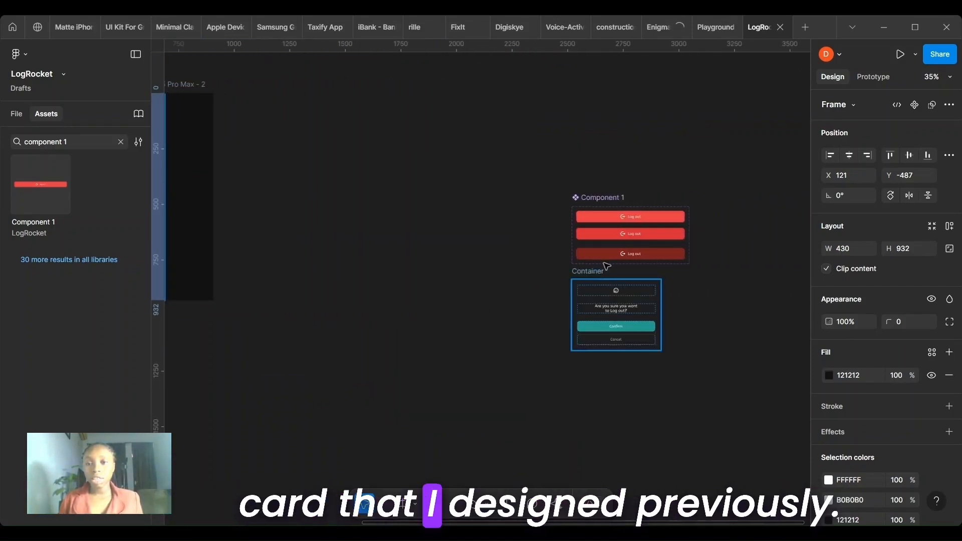
{"action": "left_click", "coordinate": [645, 321]}
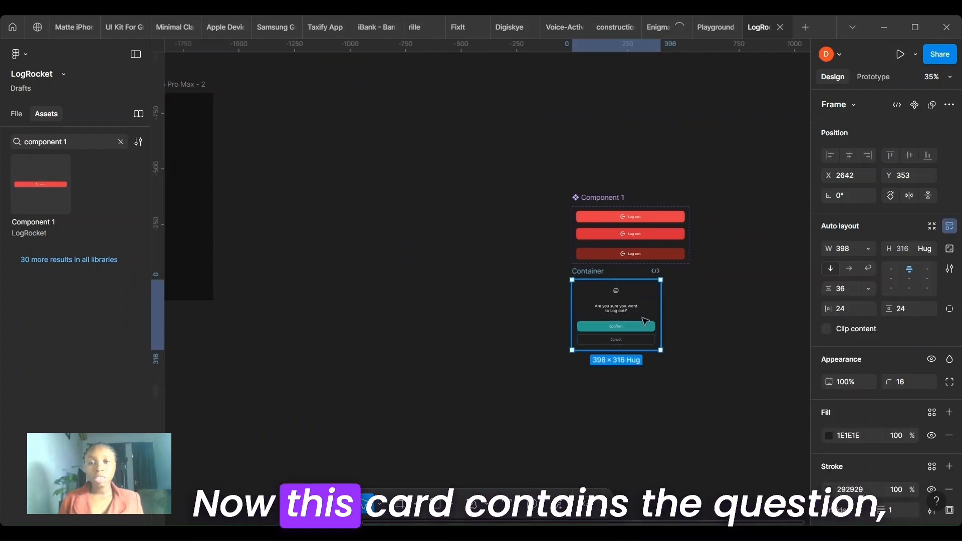
{"action": "left_click_drag", "start_coordinate": [645, 320], "coordinate": [183, 183]}
{"action": "scroll", "coordinate": [182, 183], "scroll_direction": "left", "scroll_amount": 3}
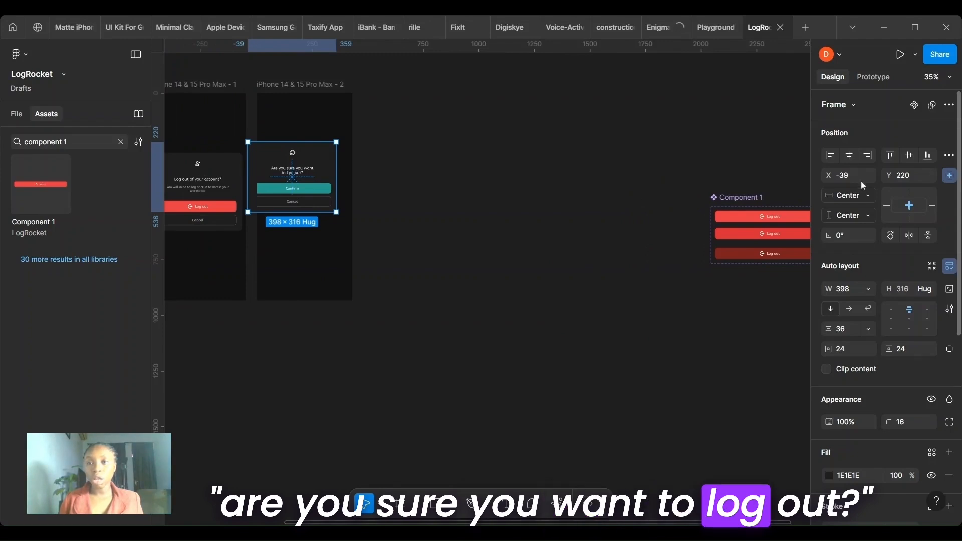
{"action": "scroll", "coordinate": [279, 148], "scroll_direction": "up", "scroll_amount": 5}
{"action": "scroll", "coordinate": [280, 149], "scroll_direction": "down", "scroll_amount": 1}
{"action": "scroll", "coordinate": [279, 148], "scroll_direction": "right", "scroll_amount": 1}
{"action": "scroll", "coordinate": [280, 147], "scroll_direction": "right", "scroll_amount": 1}
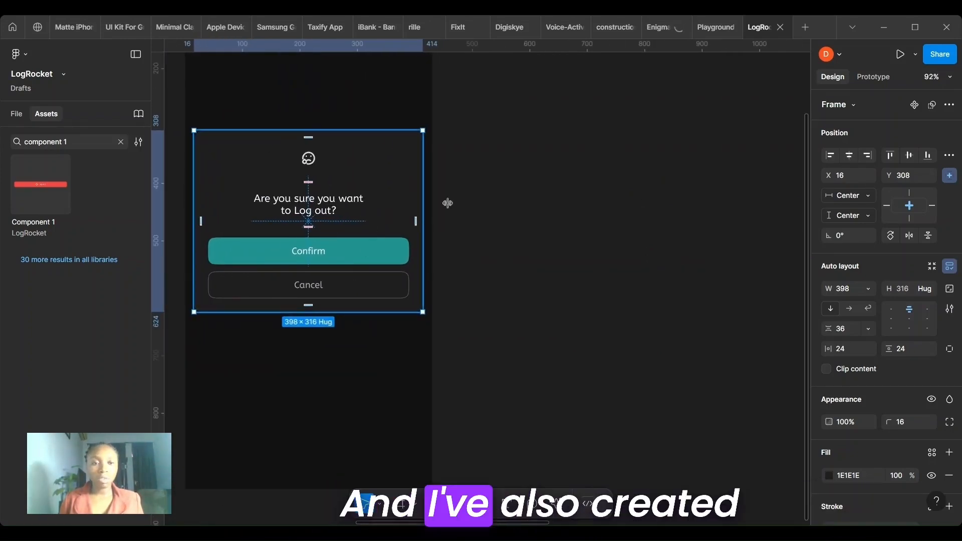
{"action": "left_click", "coordinate": [500, 146]}
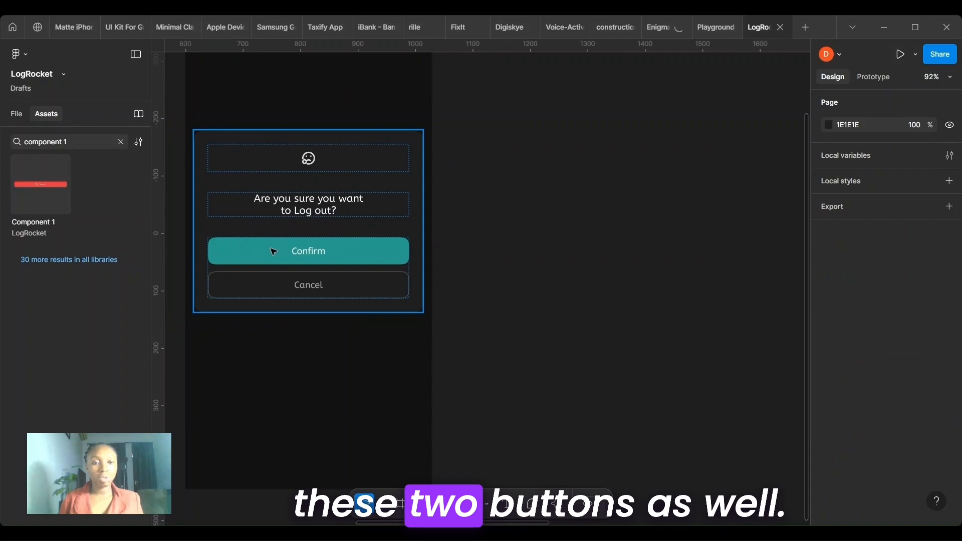
- Move the Component 1 variant set close beside the iPhone 14 & 15 Pro Max - 2 frame, at about X 1151, Y -38
{"action": "scroll", "coordinate": [310, 253], "scroll_direction": "down", "scroll_amount": 3}
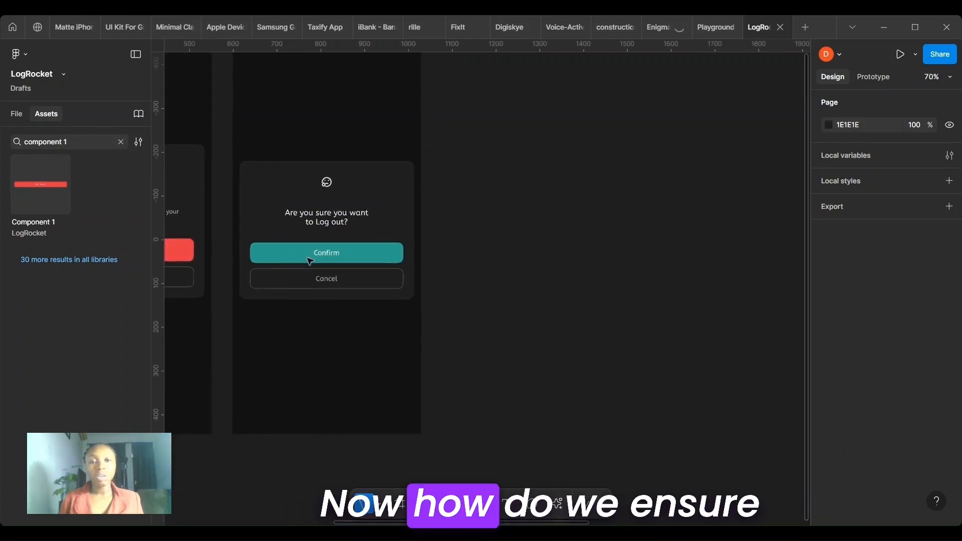
{"action": "scroll", "coordinate": [310, 260], "scroll_direction": "left", "scroll_amount": 5}
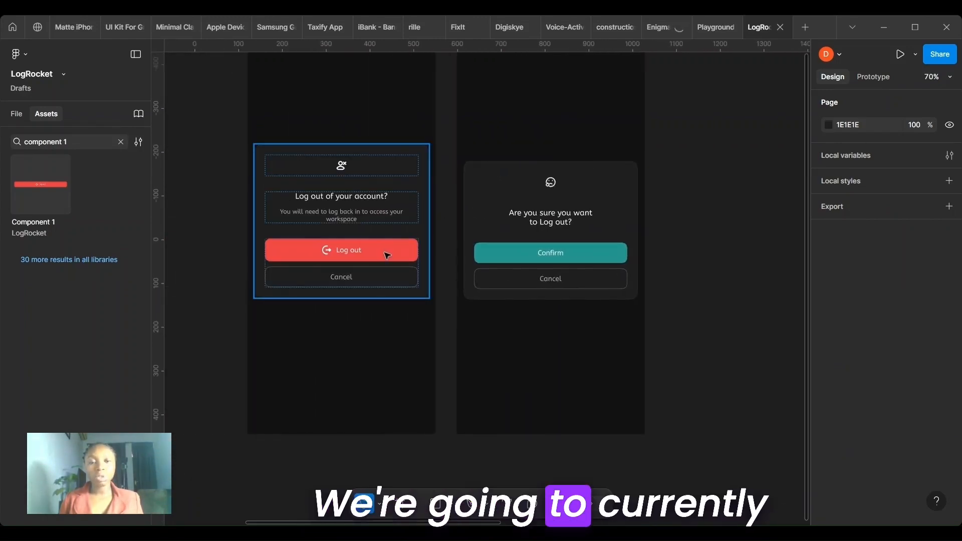
{"action": "scroll", "coordinate": [387, 255], "scroll_direction": "down", "scroll_amount": 2}
{"action": "scroll", "coordinate": [389, 253], "scroll_direction": "right", "scroll_amount": 3}
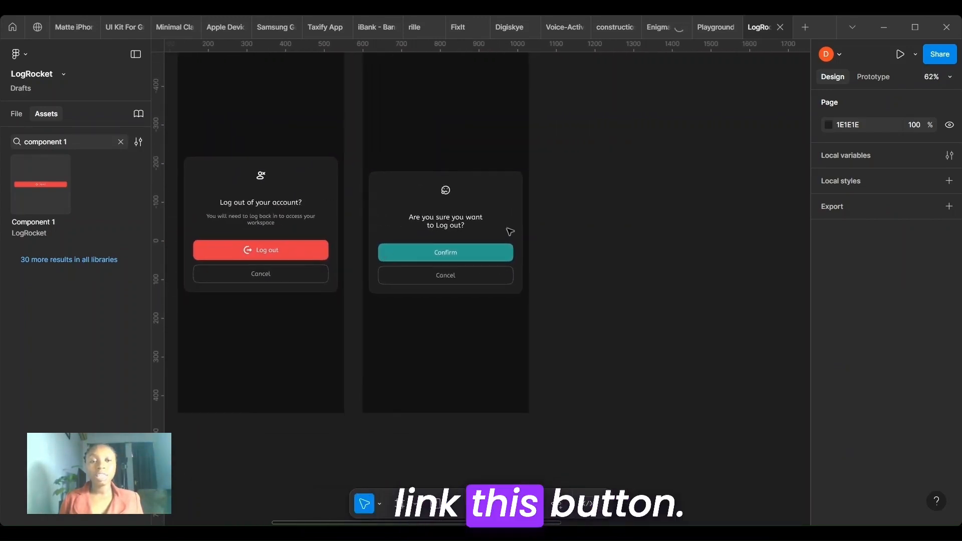
{"action": "scroll", "coordinate": [535, 273], "scroll_direction": "down", "scroll_amount": 5}
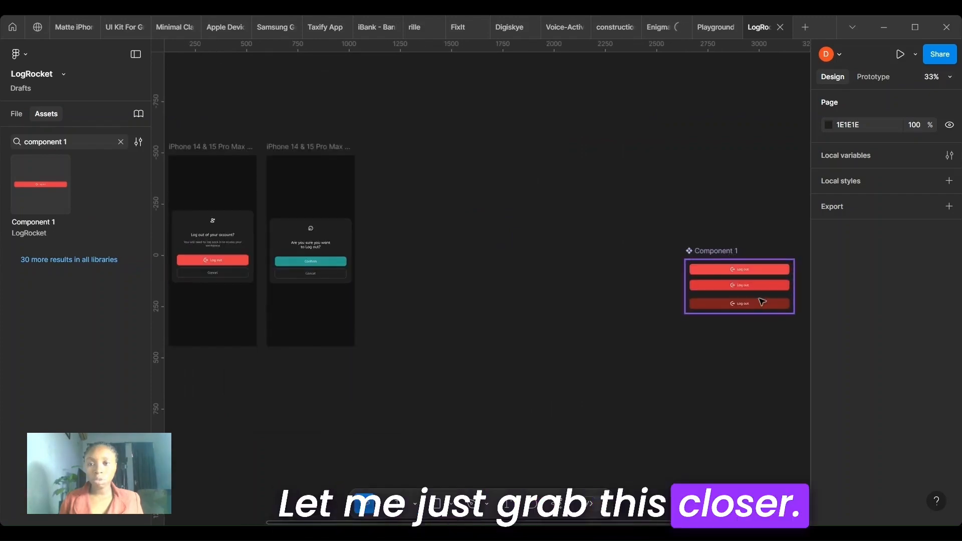
{"action": "left_click", "coordinate": [763, 302]}
{"action": "left_click_drag", "start_coordinate": [763, 302], "coordinate": [458, 289]}
- Link the Clicked variant to the iPhone 14 & 15 Pro Max - 2 frame with an On click, Navigate to interaction
{"action": "scroll", "coordinate": [413, 301], "scroll_direction": "up", "scroll_amount": 3}
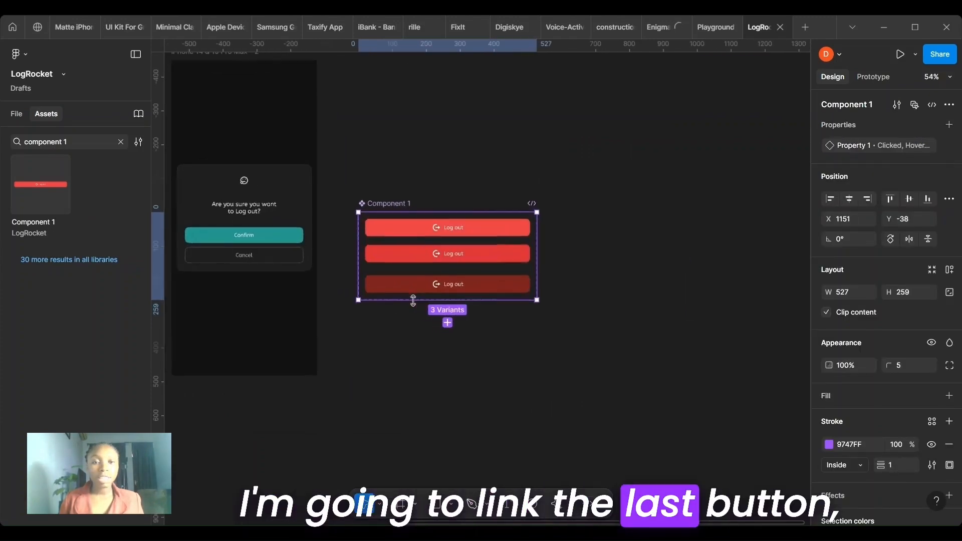
{"action": "left_click", "coordinate": [448, 286]}
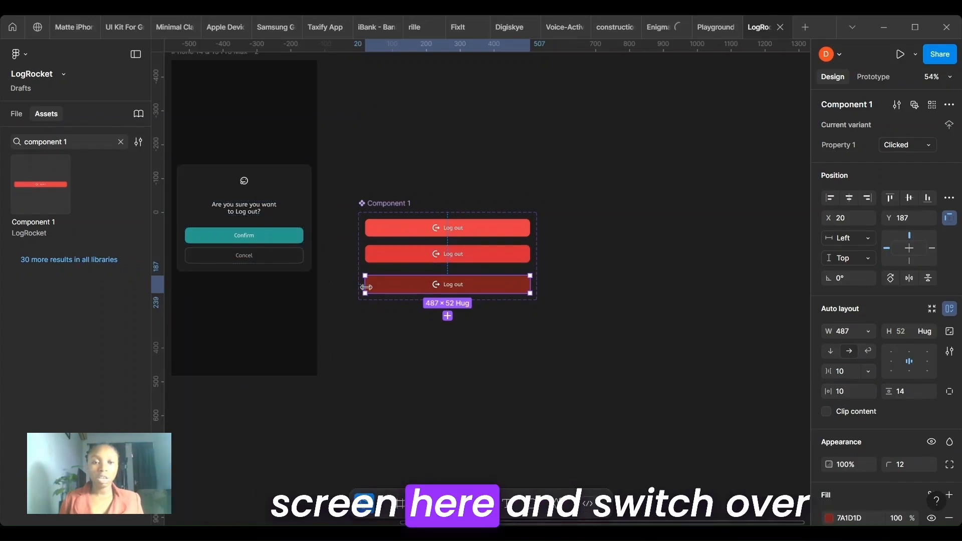
{"action": "left_click", "coordinate": [885, 80]}
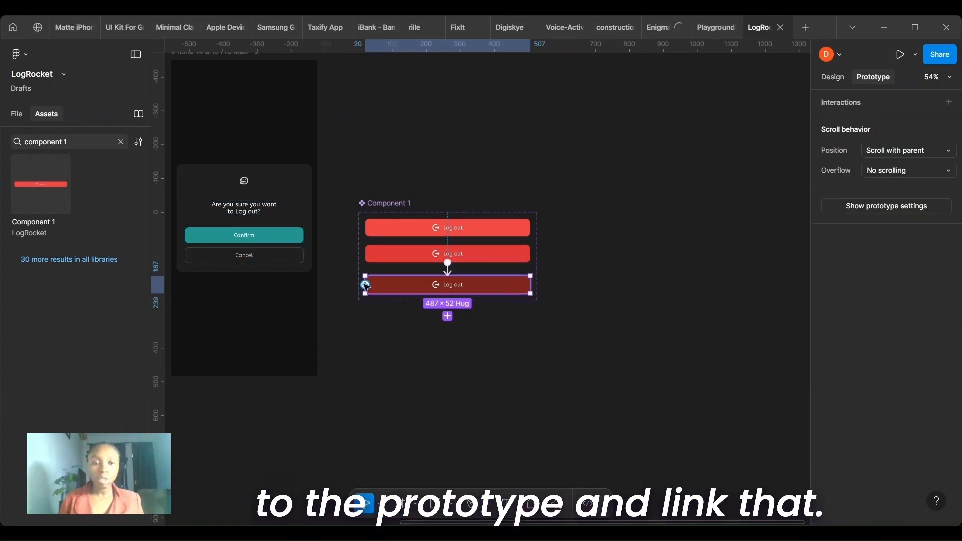
{"action": "left_click_drag", "start_coordinate": [366, 285], "coordinate": [240, 247]}
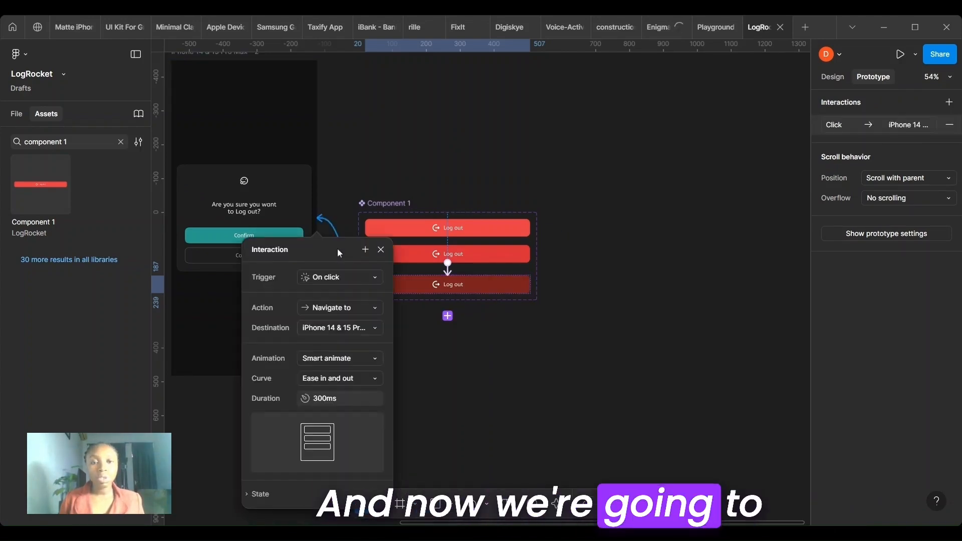
{"action": "left_click_drag", "start_coordinate": [311, 249], "coordinate": [295, 185]}
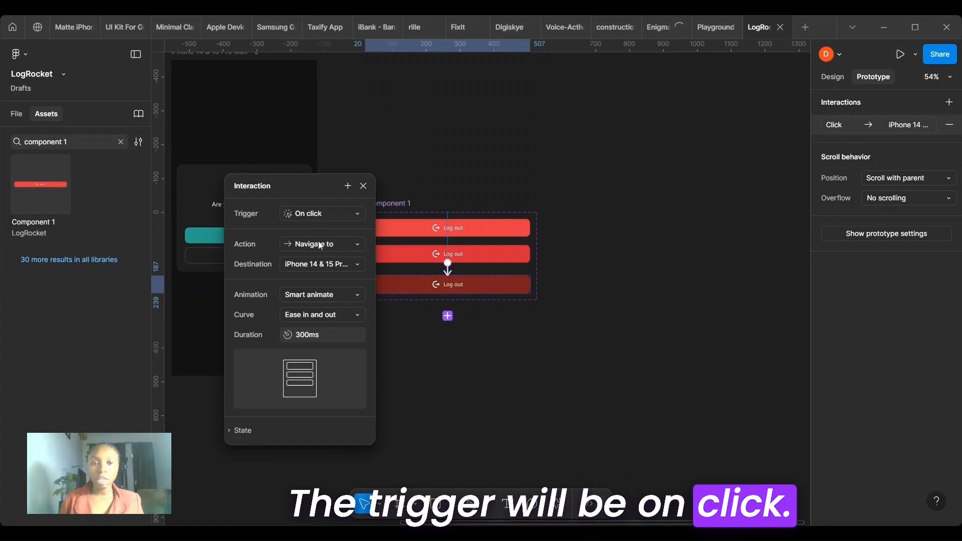
- Set the animation of the Clicked variant's Navigate to interaction to Dissolve
{"action": "scroll", "coordinate": [340, 246], "scroll_direction": "up", "scroll_amount": 3}
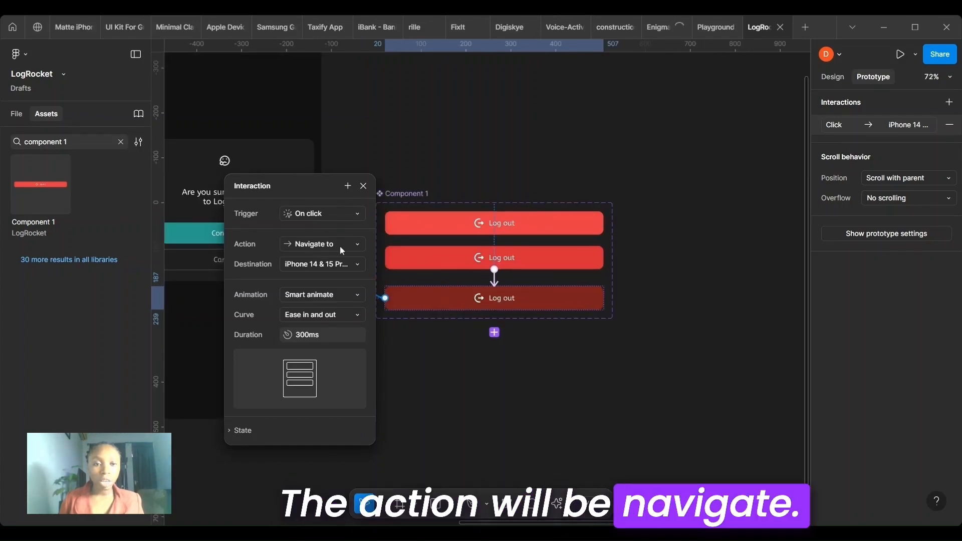
{"action": "left_click", "coordinate": [332, 293]}
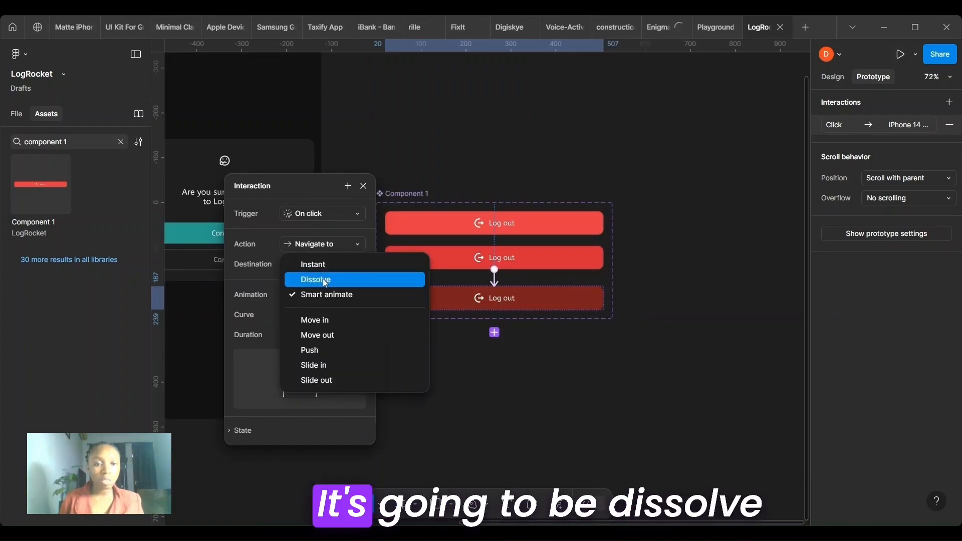
{"action": "left_click", "coordinate": [324, 281]}
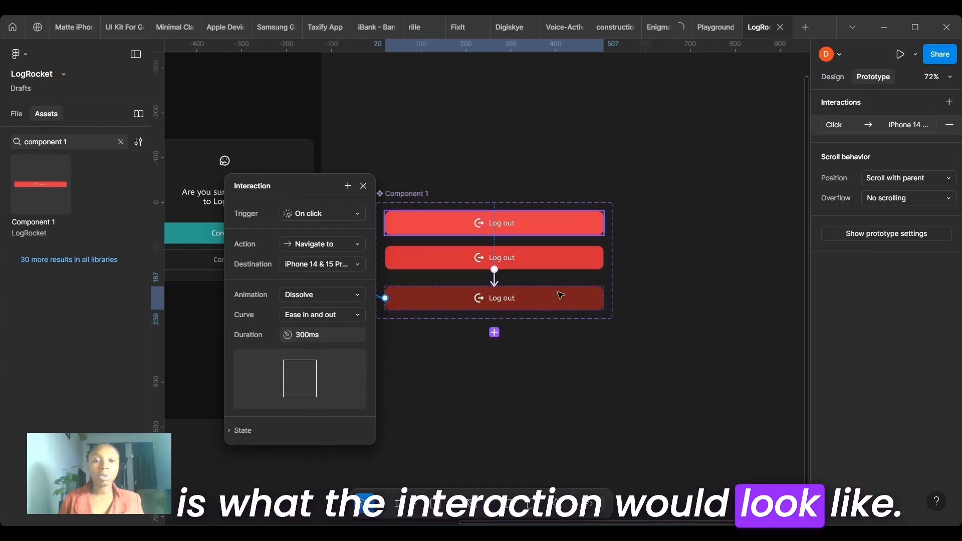
{"action": "left_click", "coordinate": [533, 383]}
{"action": "scroll", "coordinate": [530, 382], "scroll_direction": "left", "scroll_amount": 10}
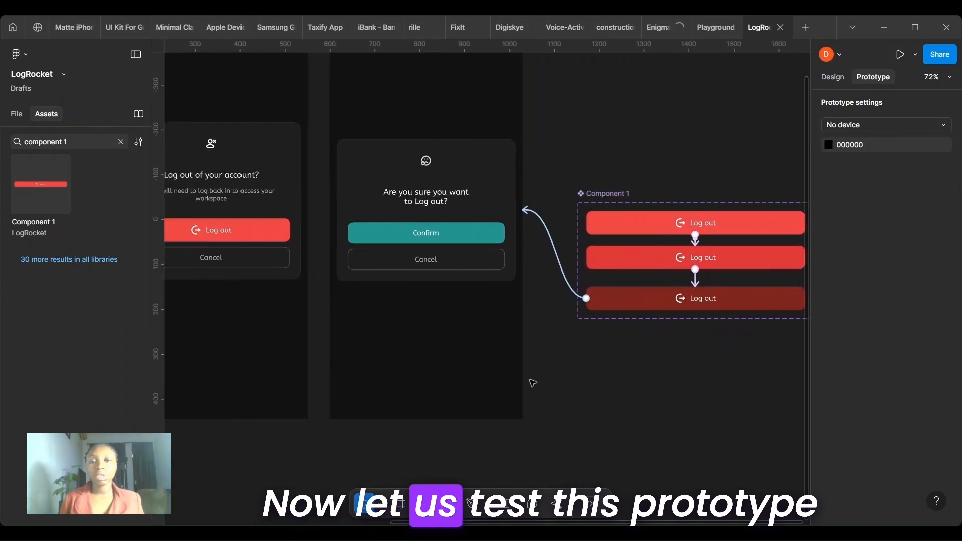
- Preview the iPhone 14 & 15 Pro Max - 1 frame inline and test its Log out button through to the confirmation screen
{"action": "left_click", "coordinate": [833, 78]}
{"action": "scroll", "coordinate": [490, 159], "scroll_direction": "left", "scroll_amount": 5}
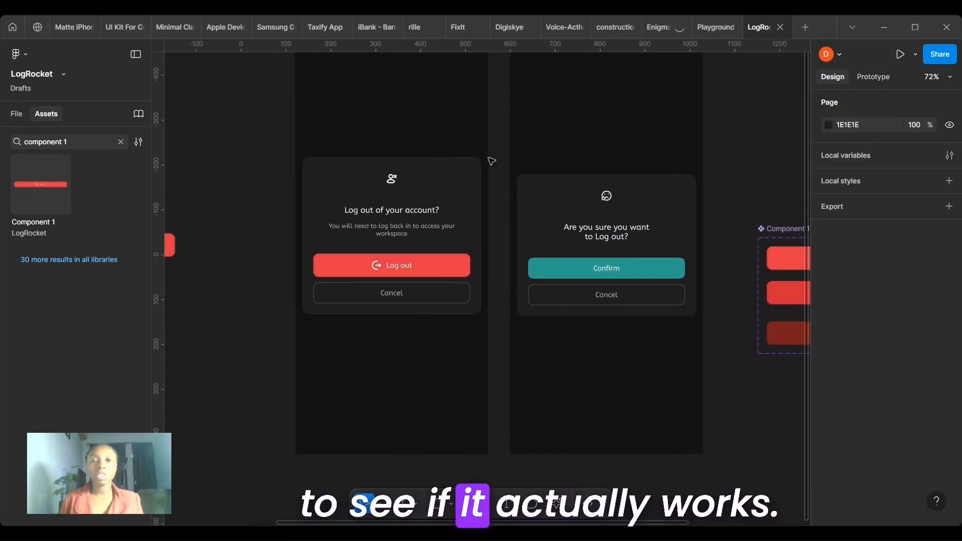
{"action": "left_click", "coordinate": [366, 70]}
{"action": "key", "text": "shift+space"}
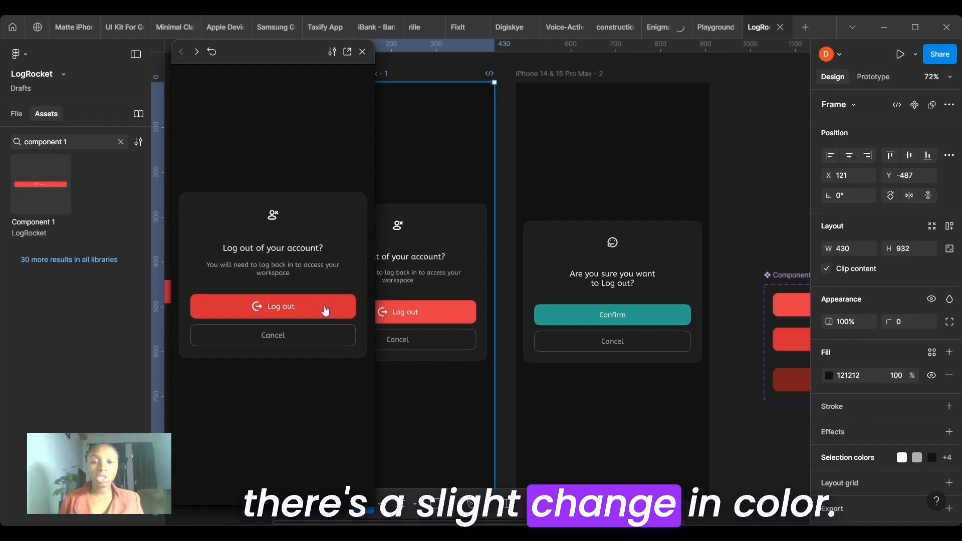
{"action": "left_click", "coordinate": [325, 311]}
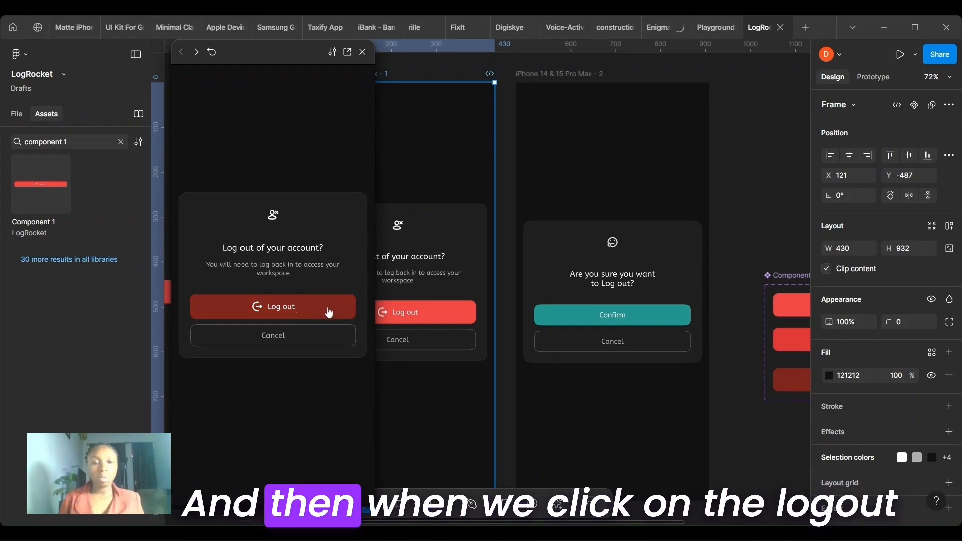
{"action": "left_click", "coordinate": [327, 308]}
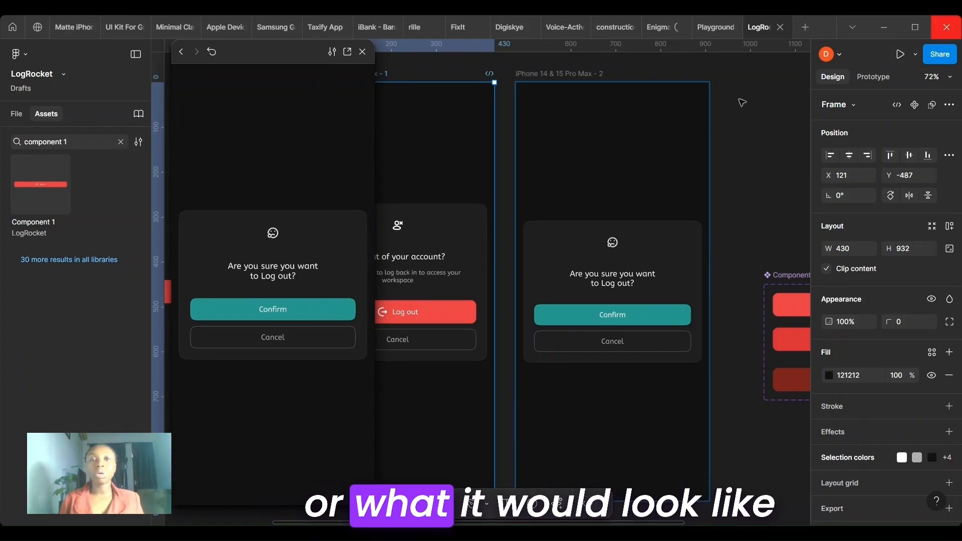
- Open the prototype preview in its own tab and run the Log out button through to the confirmation card
{"action": "left_click", "coordinate": [346, 54]}
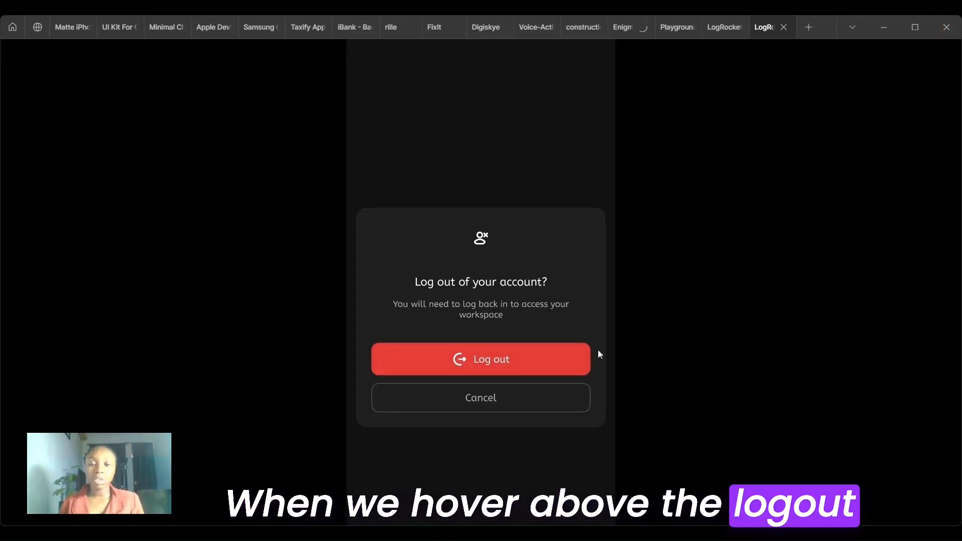
{"action": "left_click", "coordinate": [550, 364]}
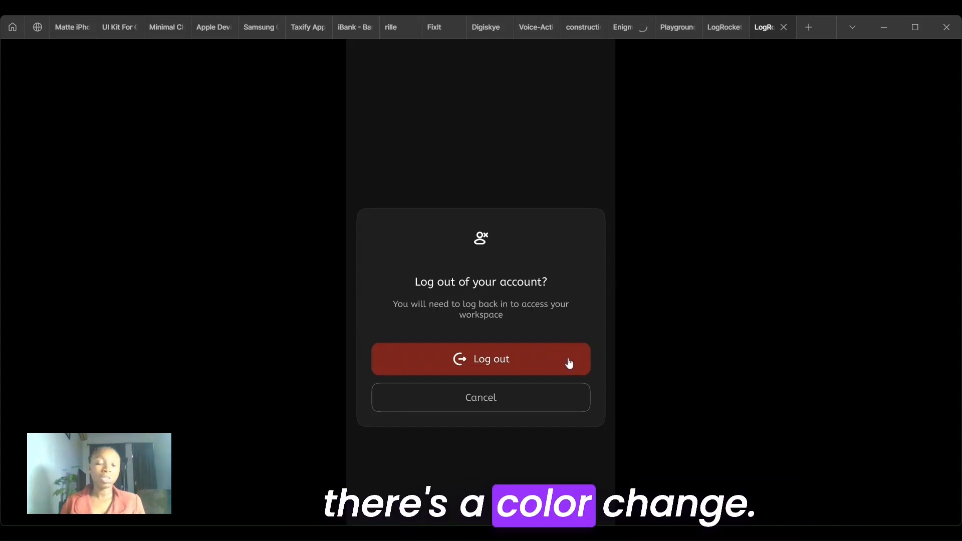
{"action": "left_click", "coordinate": [569, 363]}
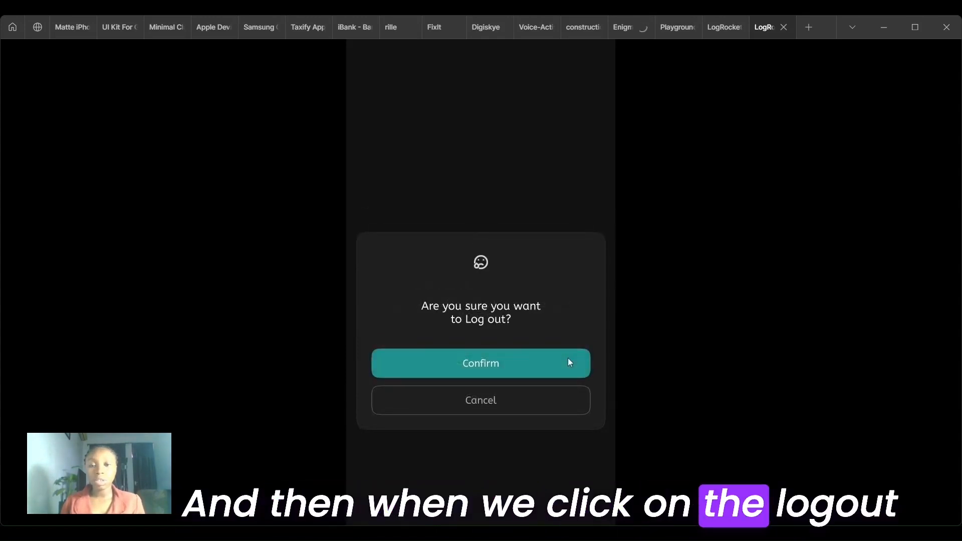